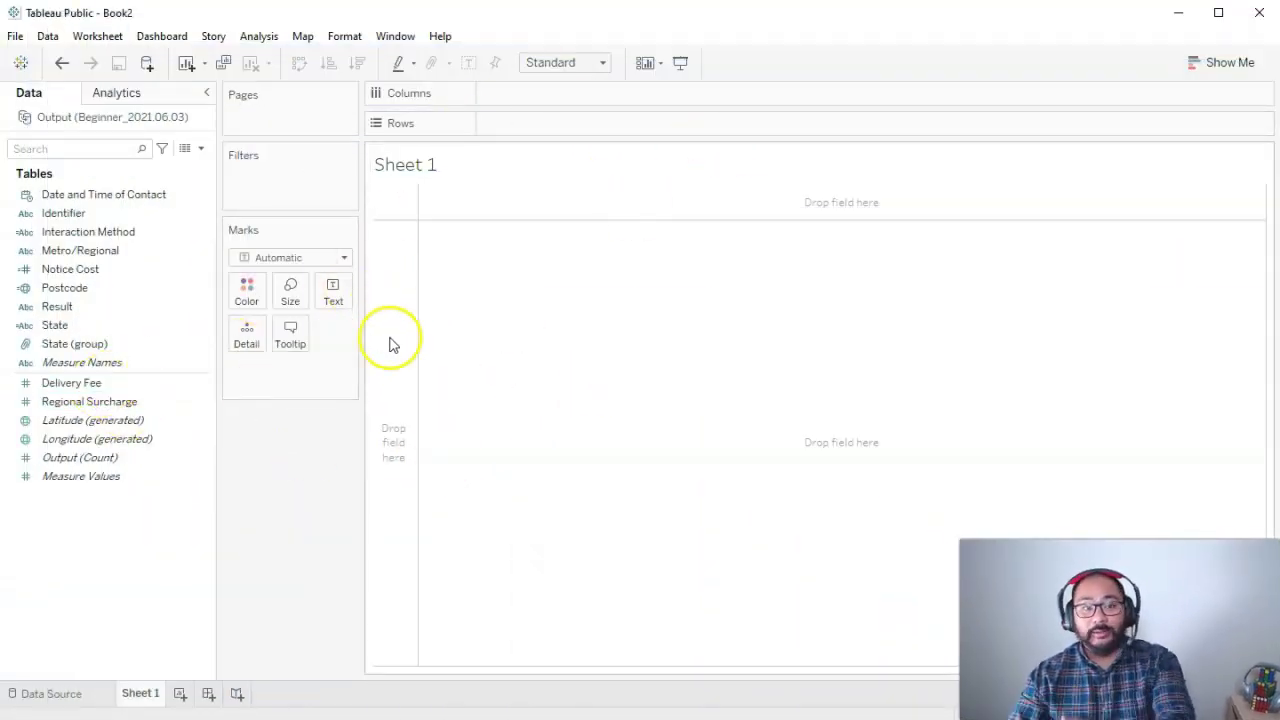
- Plot SUM(Delivery Fee) by YEAR of Date and Time of Contact
{"action": "left_click", "coordinate": [70, 385]}
{"action": "double_click", "coordinate": [92, 390]}
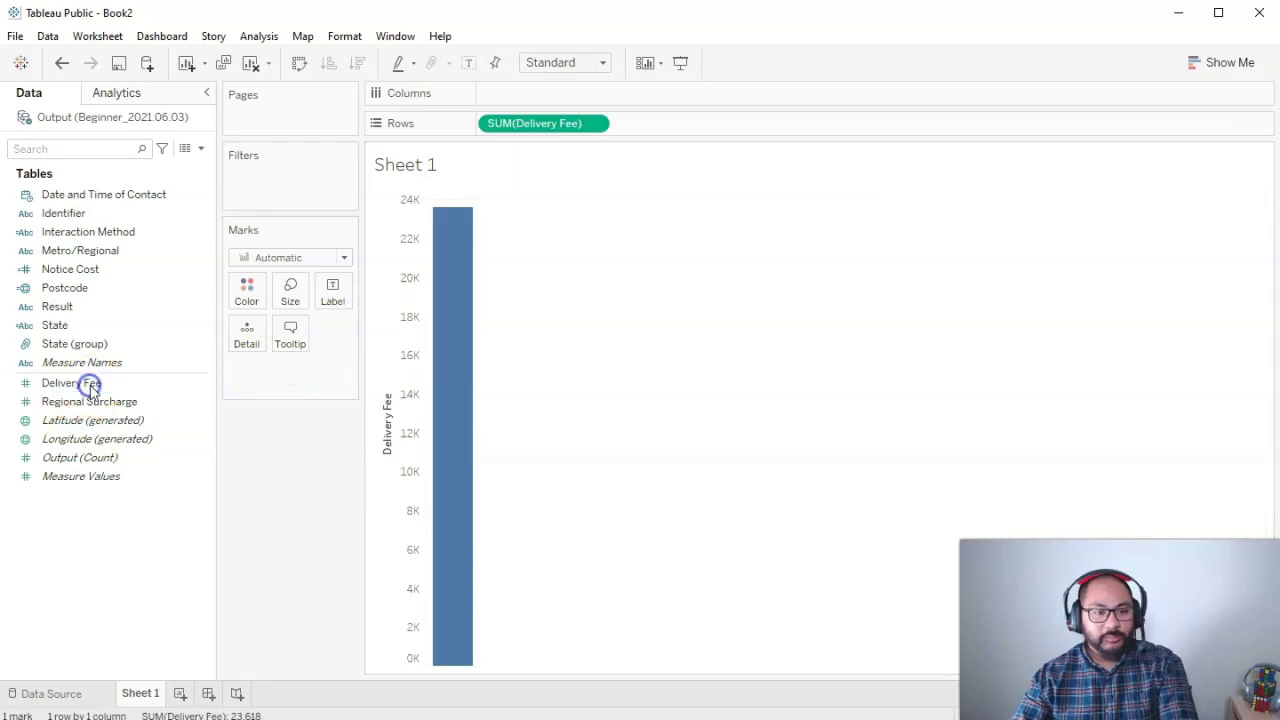
{"action": "left_click", "coordinate": [80, 195]}
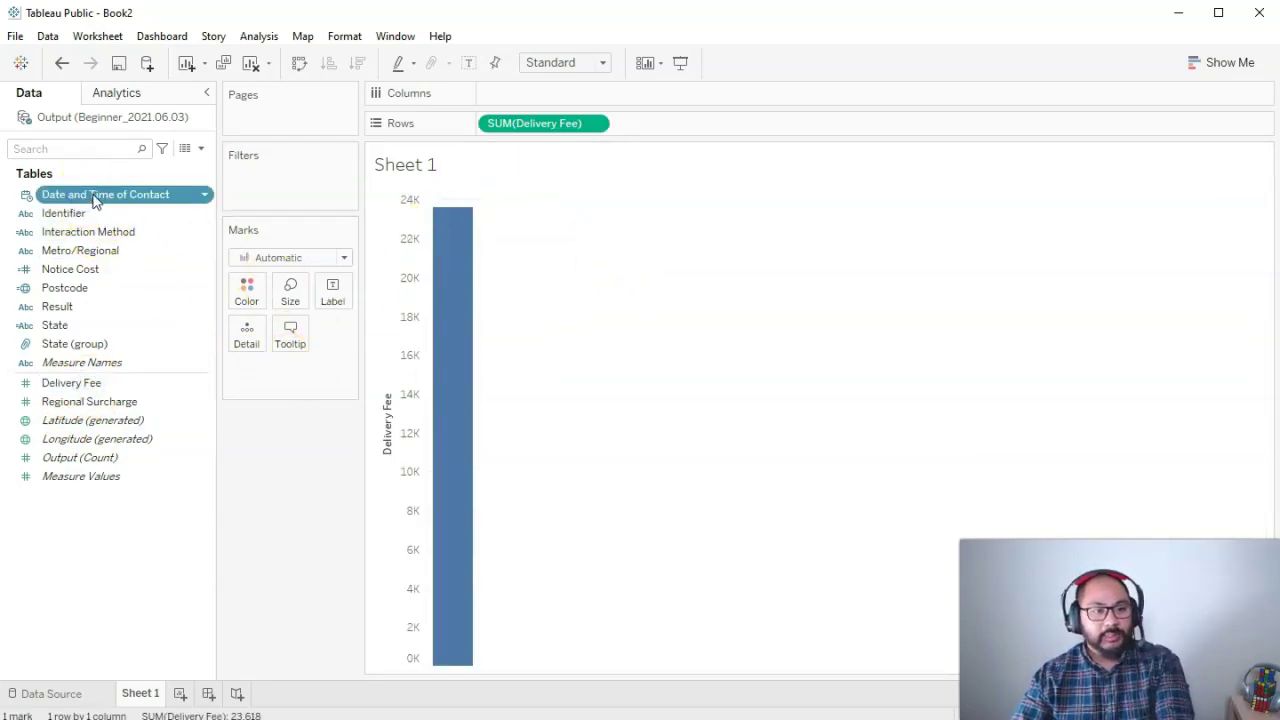
{"action": "double_click", "coordinate": [93, 197]}
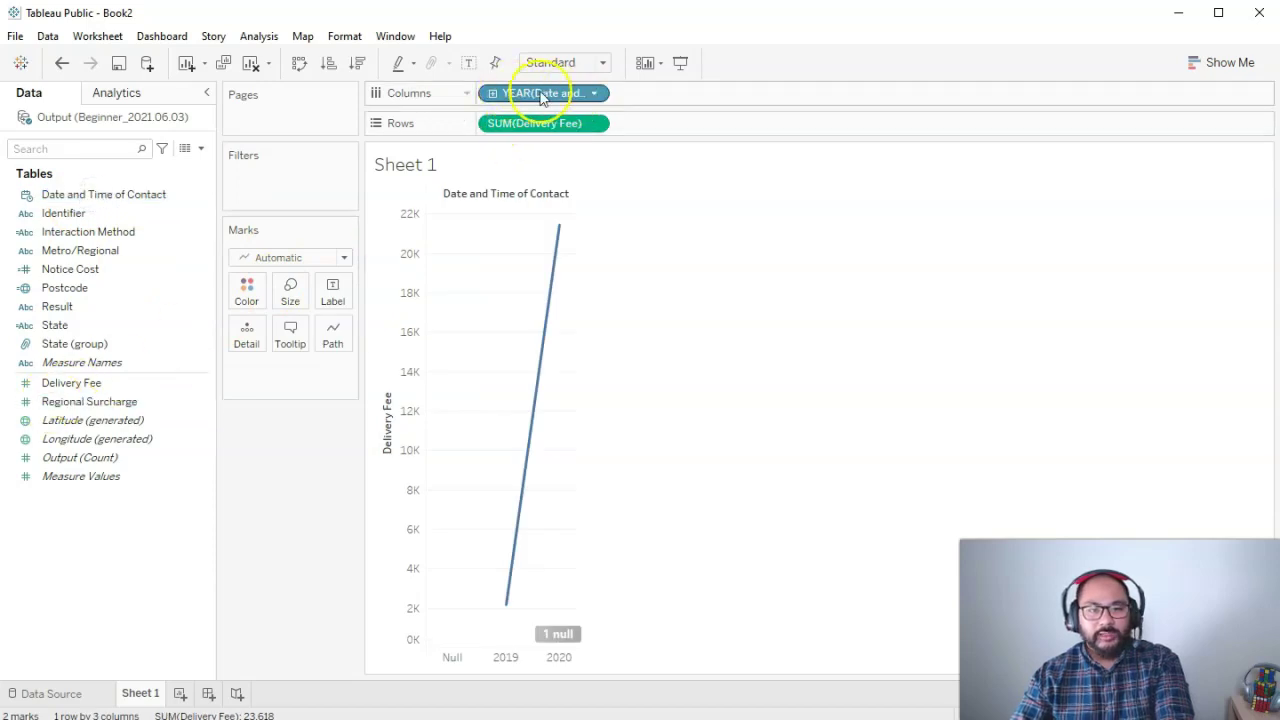
- Check the 2019 and 2020 points, then change the date level to Week Number for 43 weekly marks
{"action": "left_click", "coordinate": [507, 607]}
{"action": "left_click", "coordinate": [559, 226]}
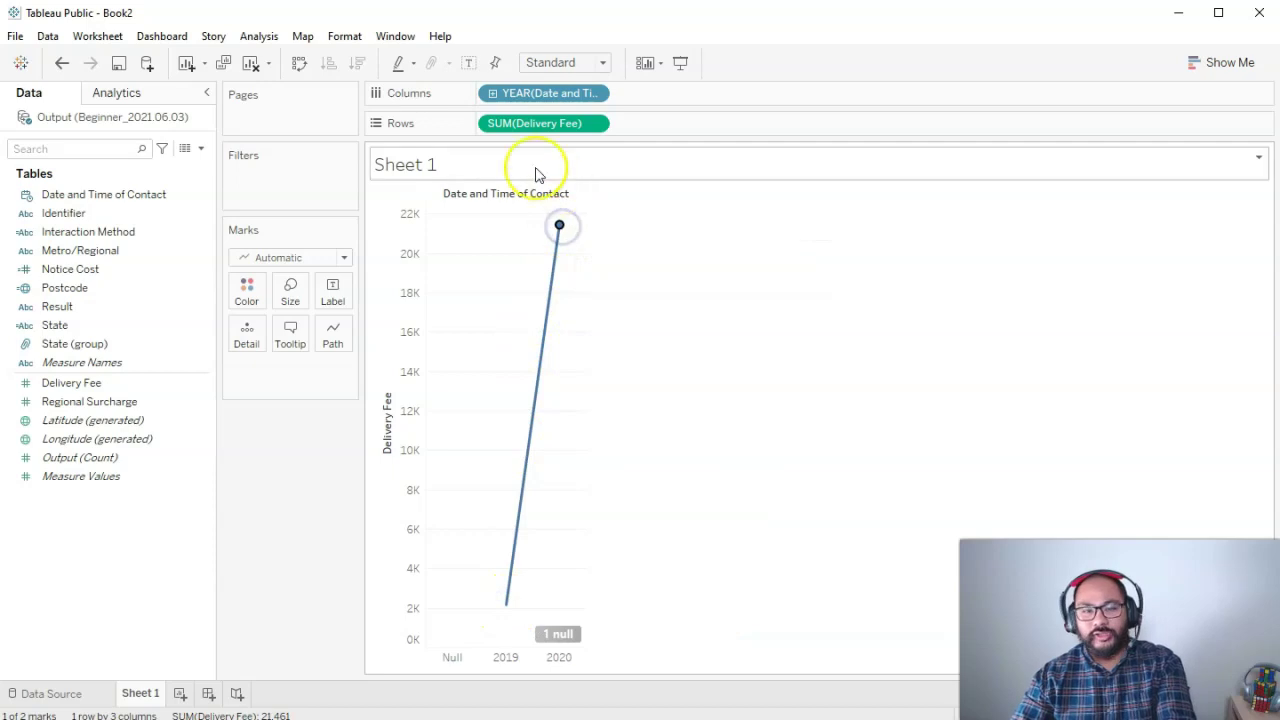
{"action": "left_click", "coordinate": [572, 346]}
{"action": "right_click", "coordinate": [518, 100]}
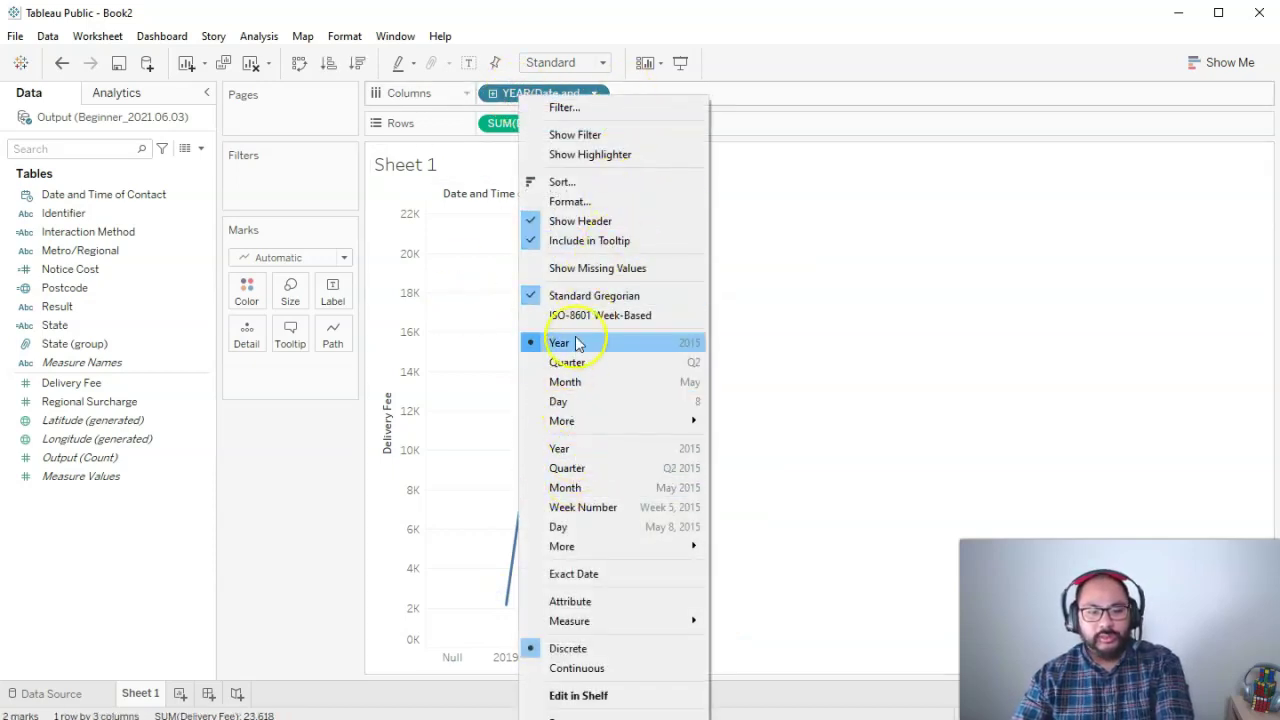
{"action": "left_click", "coordinate": [600, 515]}
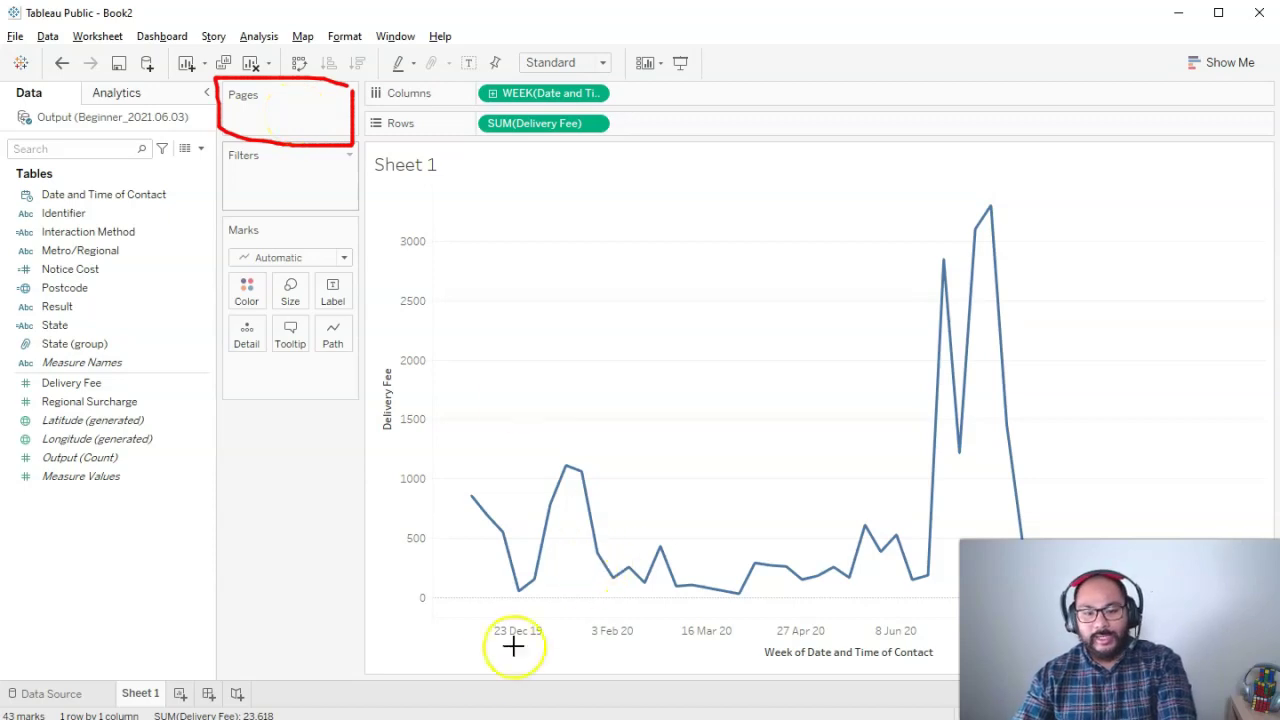
- Put Date and Time of Contact on the Pages shelf
{"action": "left_click_drag", "start_coordinate": [449, 616], "coordinate": [960, 606]}
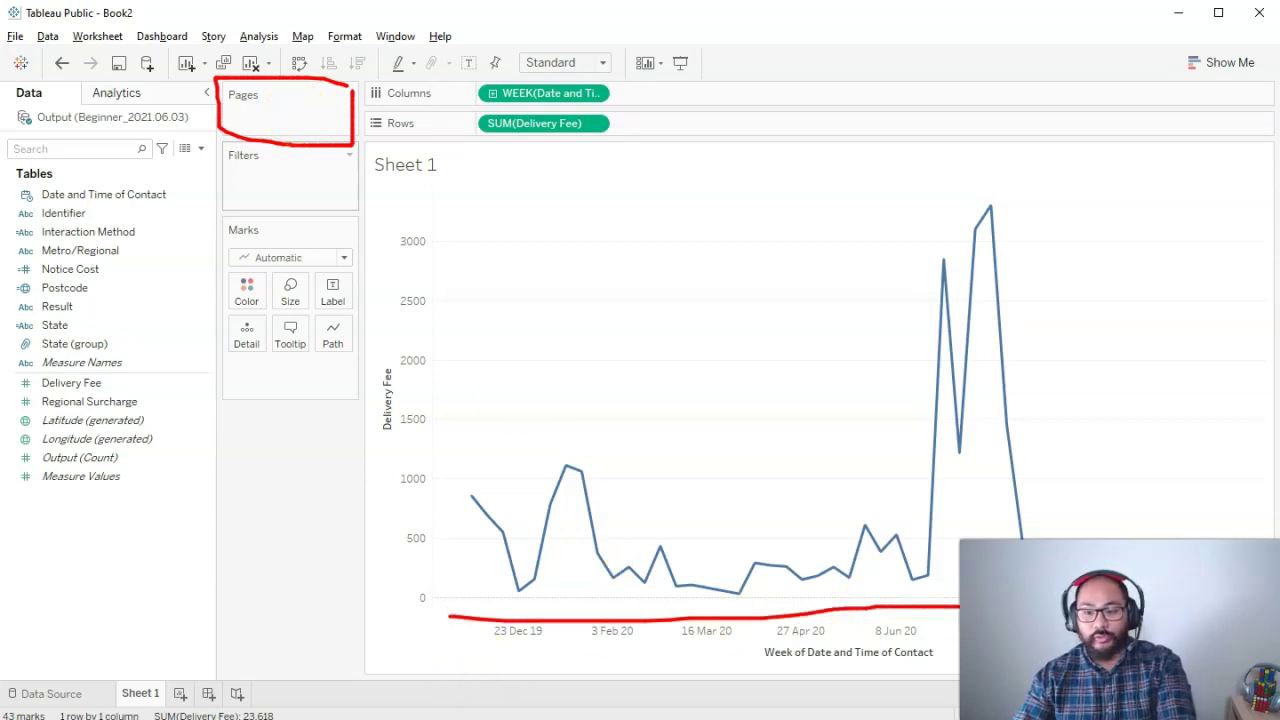
{"action": "key", "text": "Escape"}
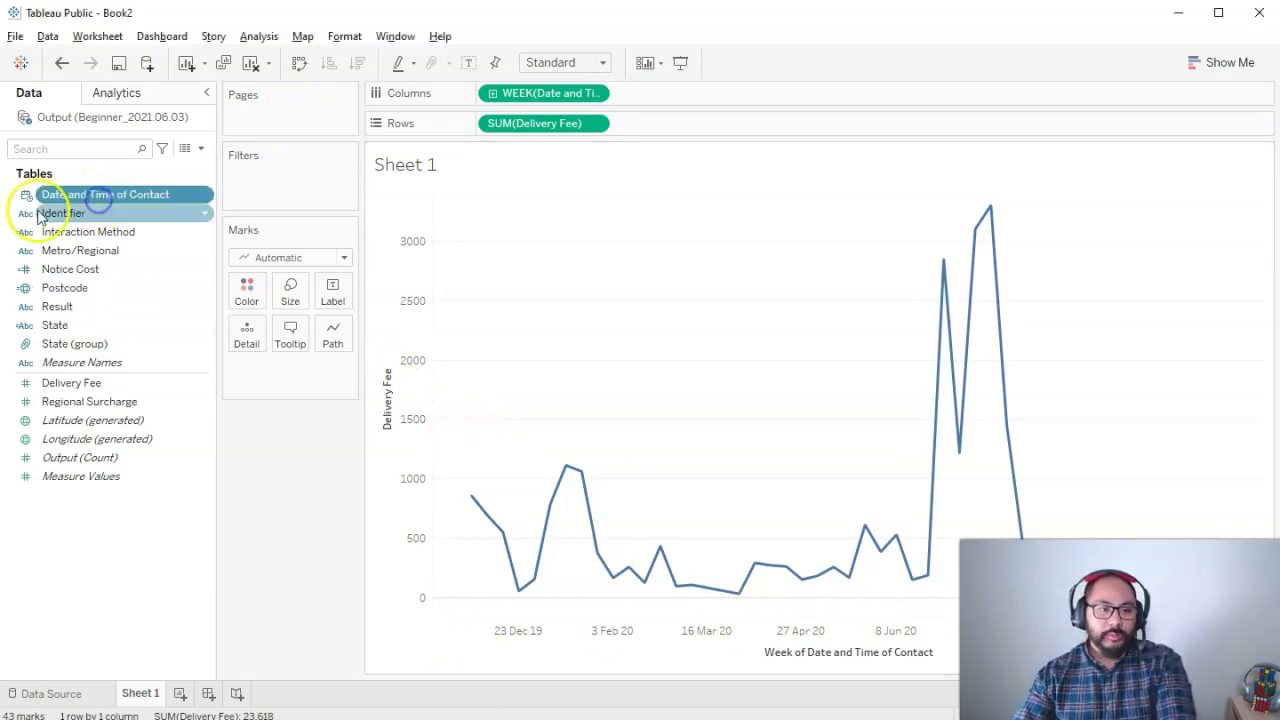
{"action": "left_click", "coordinate": [105, 196]}
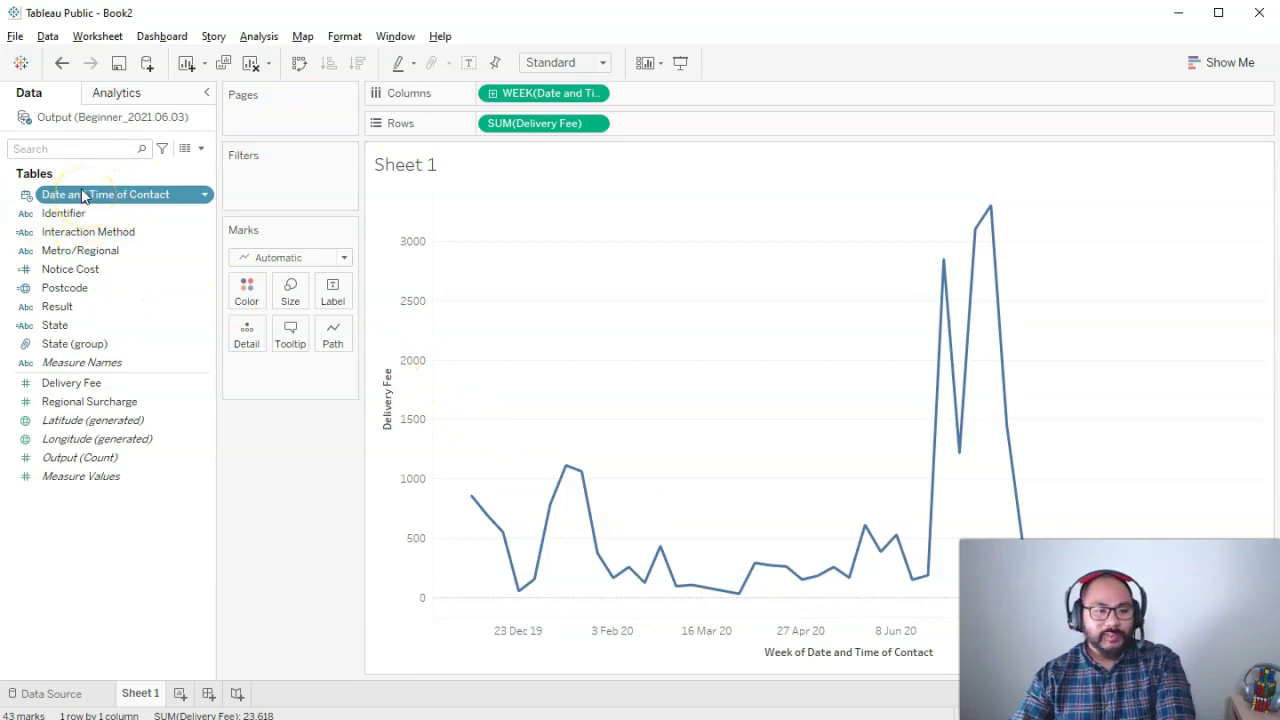
{"action": "left_click_drag", "start_coordinate": [78, 197], "coordinate": [268, 121]}
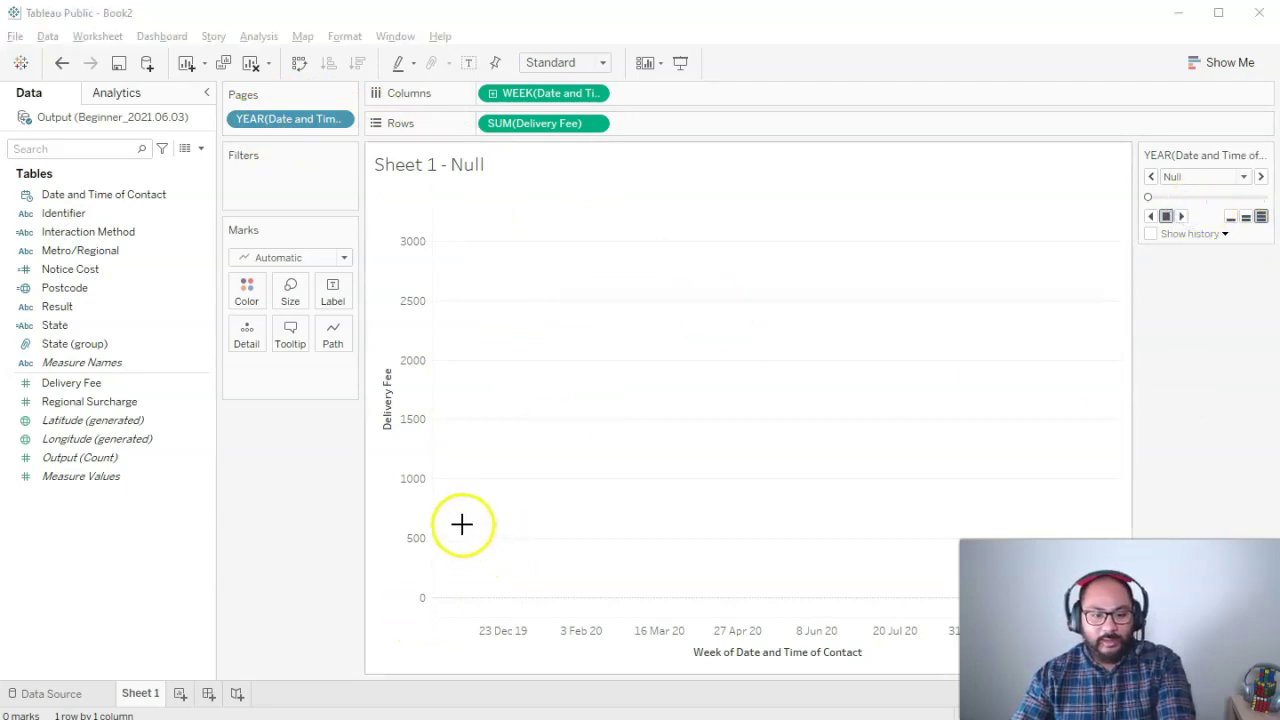
- Change the Pages date field from YEAR to Week Number, leaving the Null page showing
{"action": "mouse_move", "coordinate": [505, 563]}
{"action": "left_mouse_down"}
{"action": "mouse_move", "coordinate": [581, 532]}
{"action": "mouse_move", "coordinate": [595, 549]}
{"action": "mouse_move", "coordinate": [658, 495]}
{"action": "mouse_move", "coordinate": [754, 543]}
{"action": "mouse_move", "coordinate": [1017, 243]}
{"action": "left_mouse_up"}
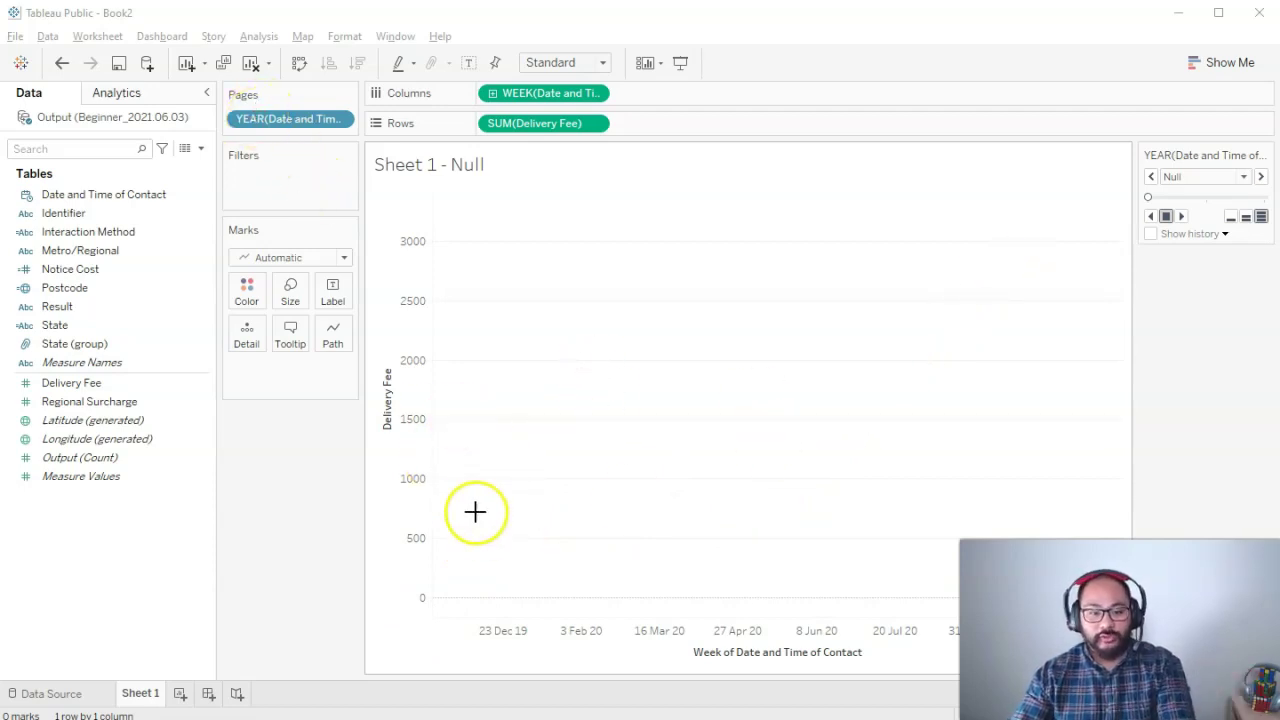
{"action": "mouse_move", "coordinate": [567, 578]}
{"action": "left_mouse_down"}
{"action": "mouse_move", "coordinate": [705, 563]}
{"action": "mouse_move", "coordinate": [983, 354]}
{"action": "mouse_move", "coordinate": [1155, 537]}
{"action": "left_mouse_up"}
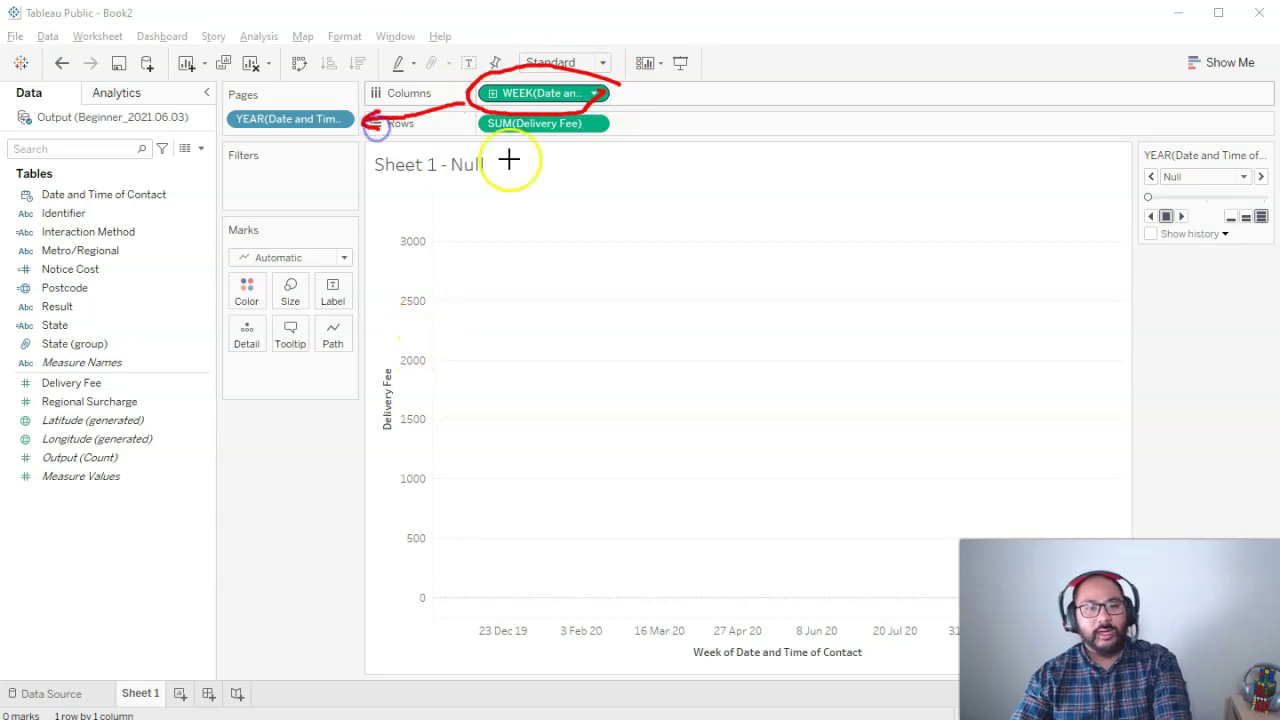
{"action": "left_click", "coordinate": [255, 121]}
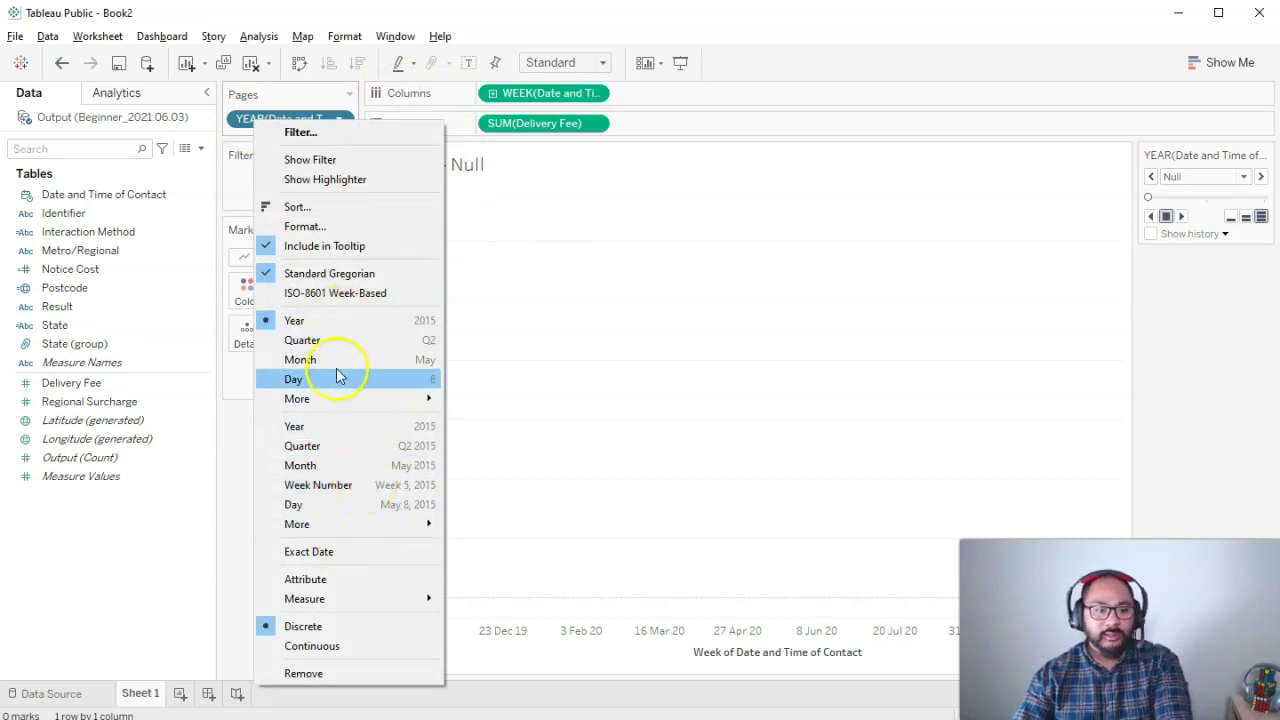
{"action": "left_click", "coordinate": [359, 487]}
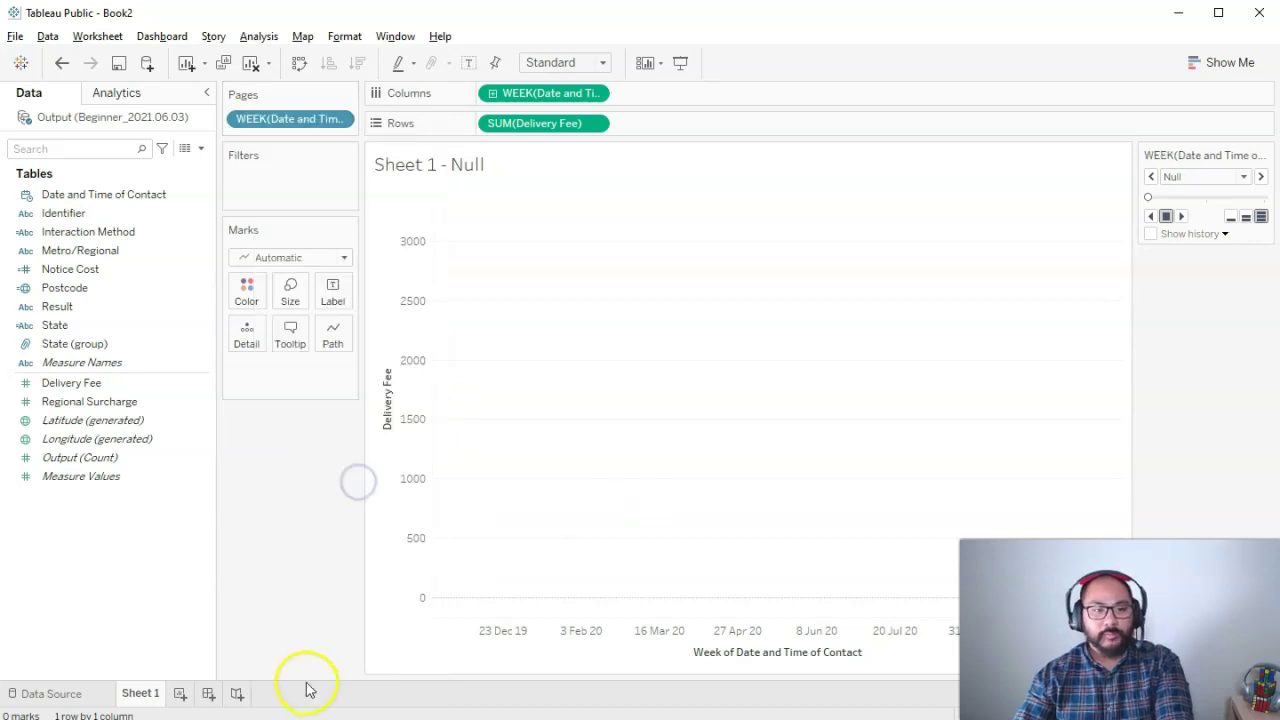
{"action": "right_click", "coordinate": [293, 130]}
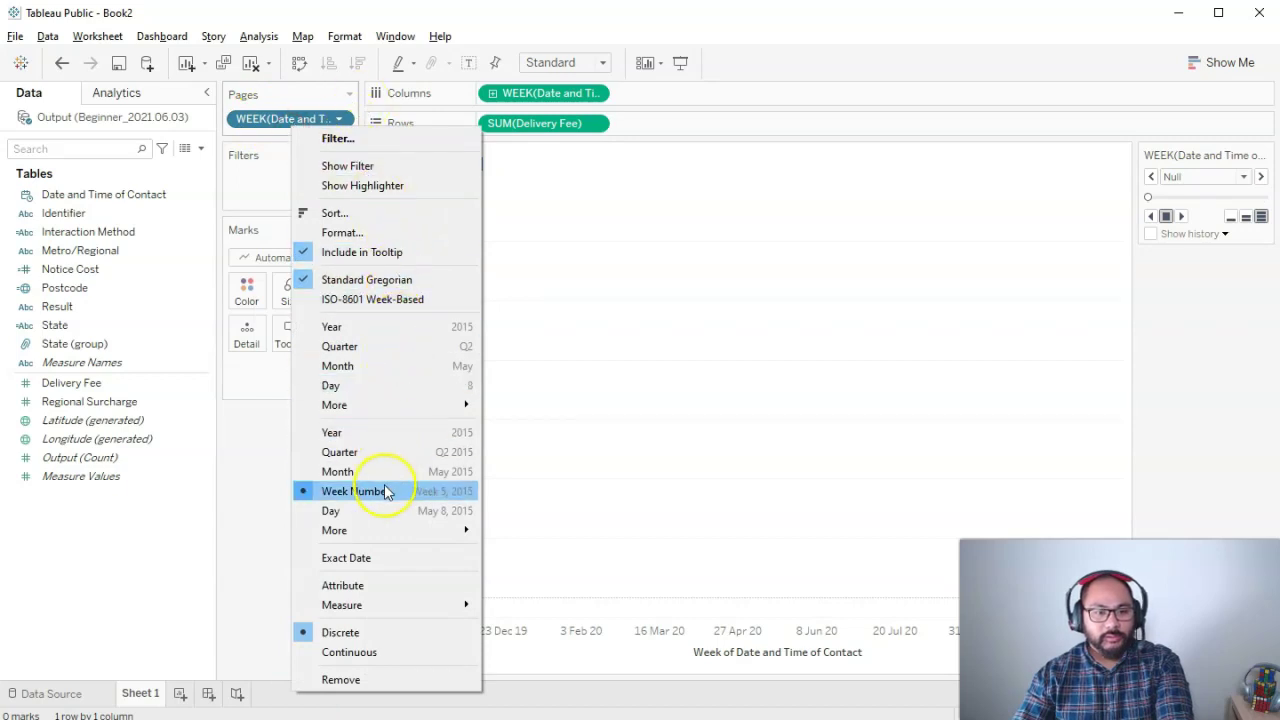
{"action": "left_click", "coordinate": [265, 505]}
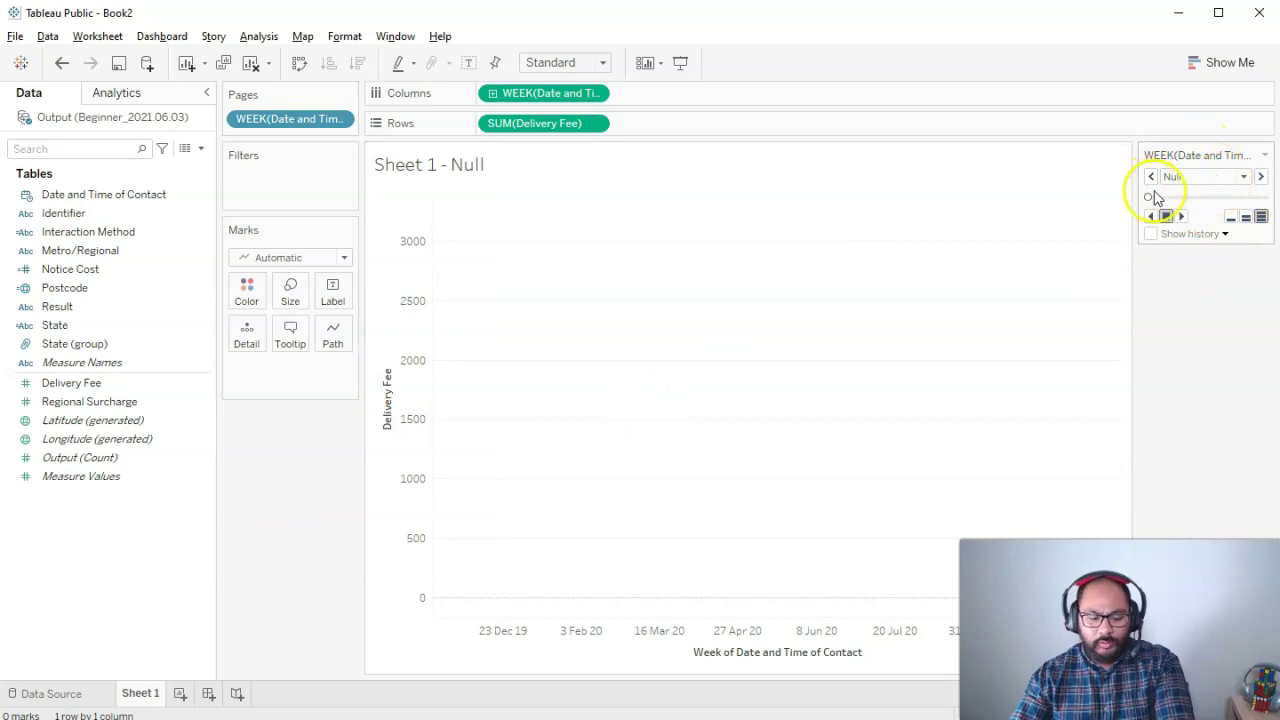
- Move the week playback card and dock it as a wide strip above the chart
{"action": "left_click_drag", "start_coordinate": [1170, 145], "coordinate": [1276, 150]}
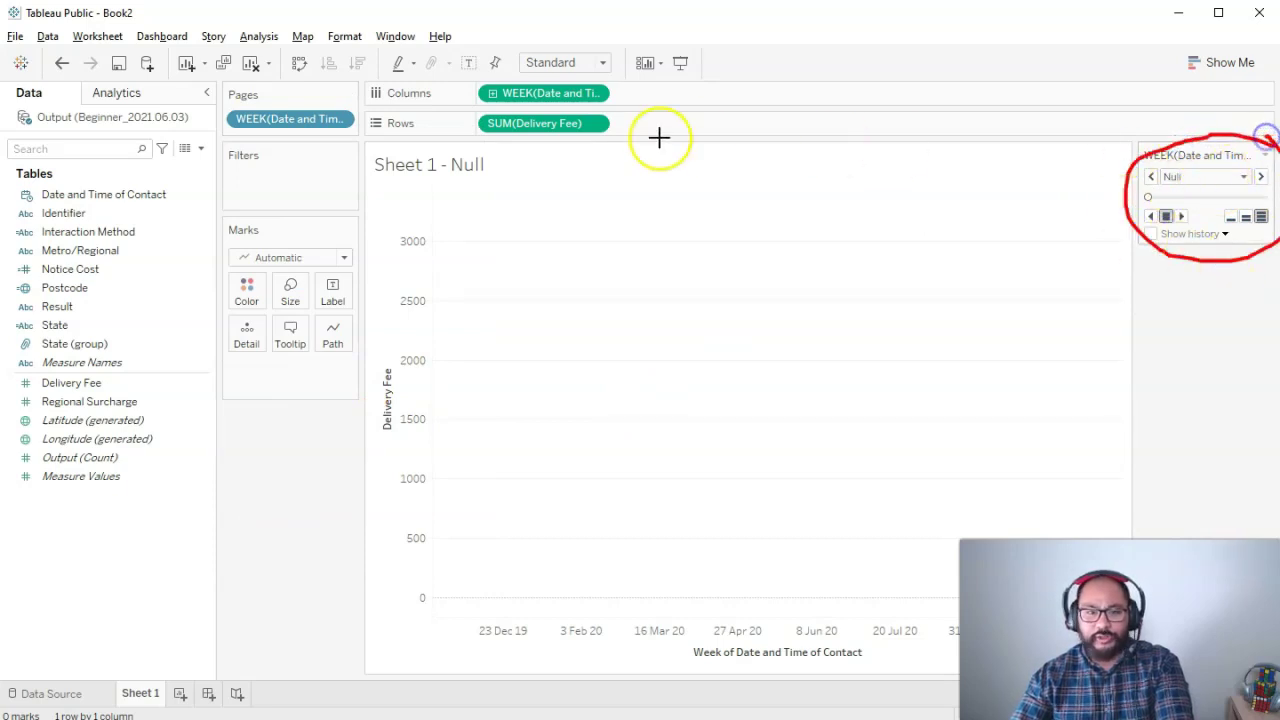
{"action": "left_click_drag", "start_coordinate": [500, 138], "coordinate": [737, 146]}
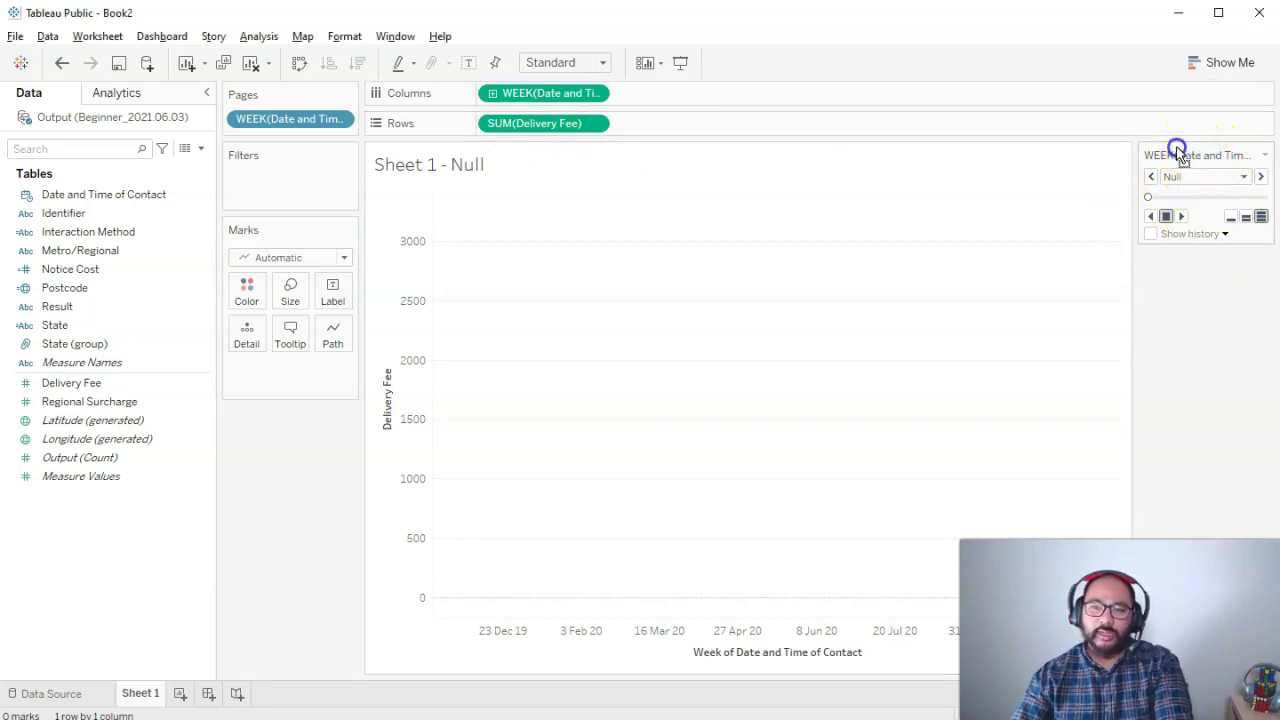
{"action": "left_click_drag", "start_coordinate": [1180, 152], "coordinate": [1097, 156]}
{"action": "left_click_drag", "start_coordinate": [965, 152], "coordinate": [828, 206]}
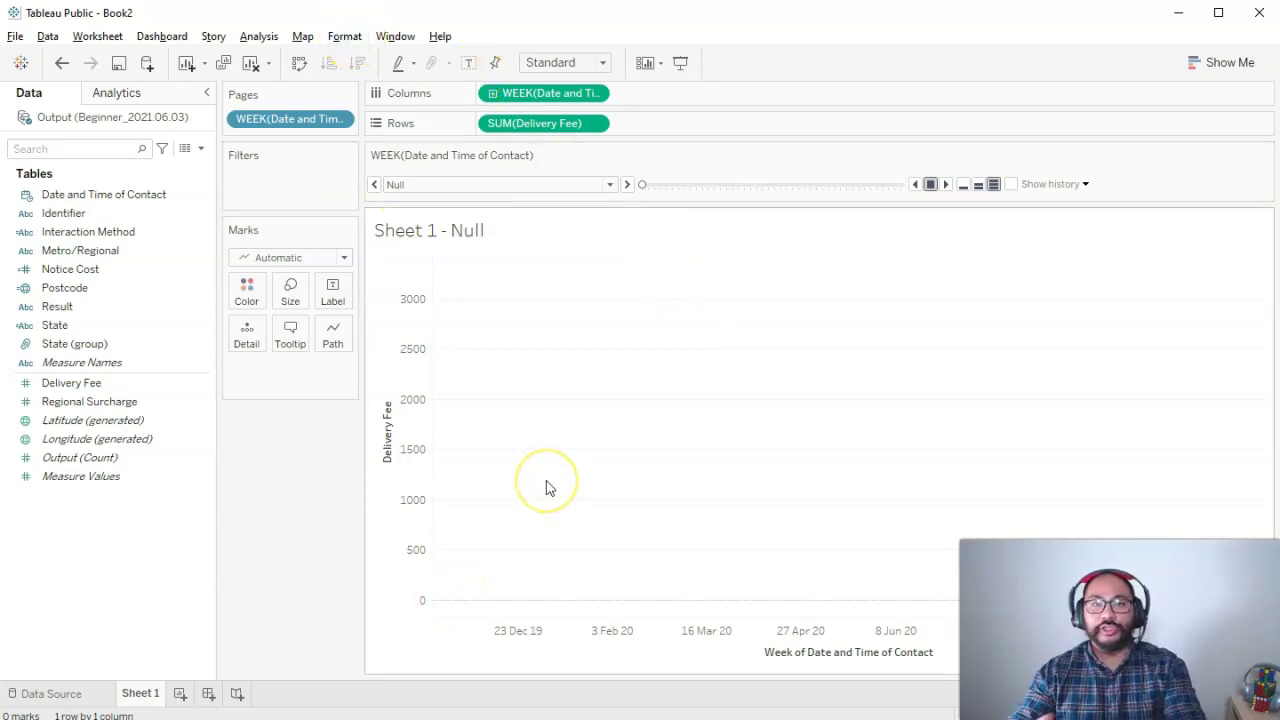
{"action": "left_click", "coordinate": [340, 36]}
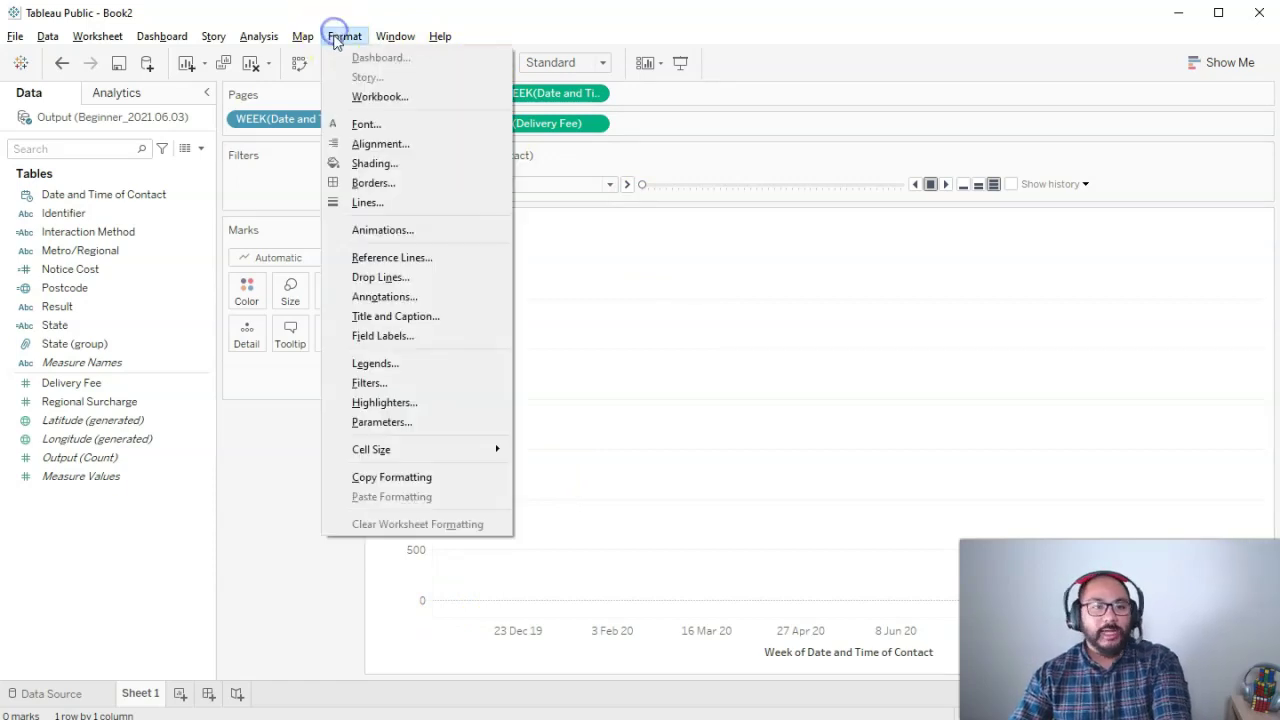
{"action": "left_click", "coordinate": [434, 231]}
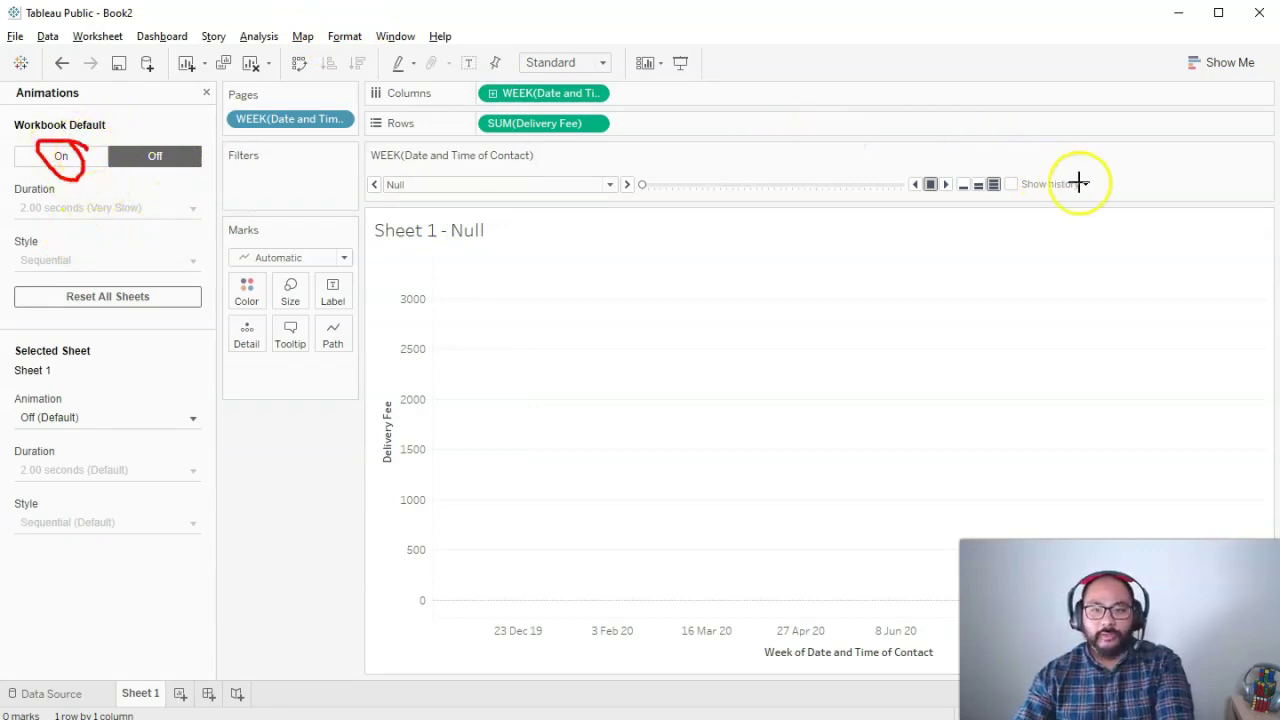
{"action": "mouse_move", "coordinate": [1090, 180]}
{"action": "left_mouse_down"}
{"action": "mouse_move", "coordinate": [607, 139]}
{"action": "mouse_move", "coordinate": [1132, 179]}
{"action": "left_mouse_up"}
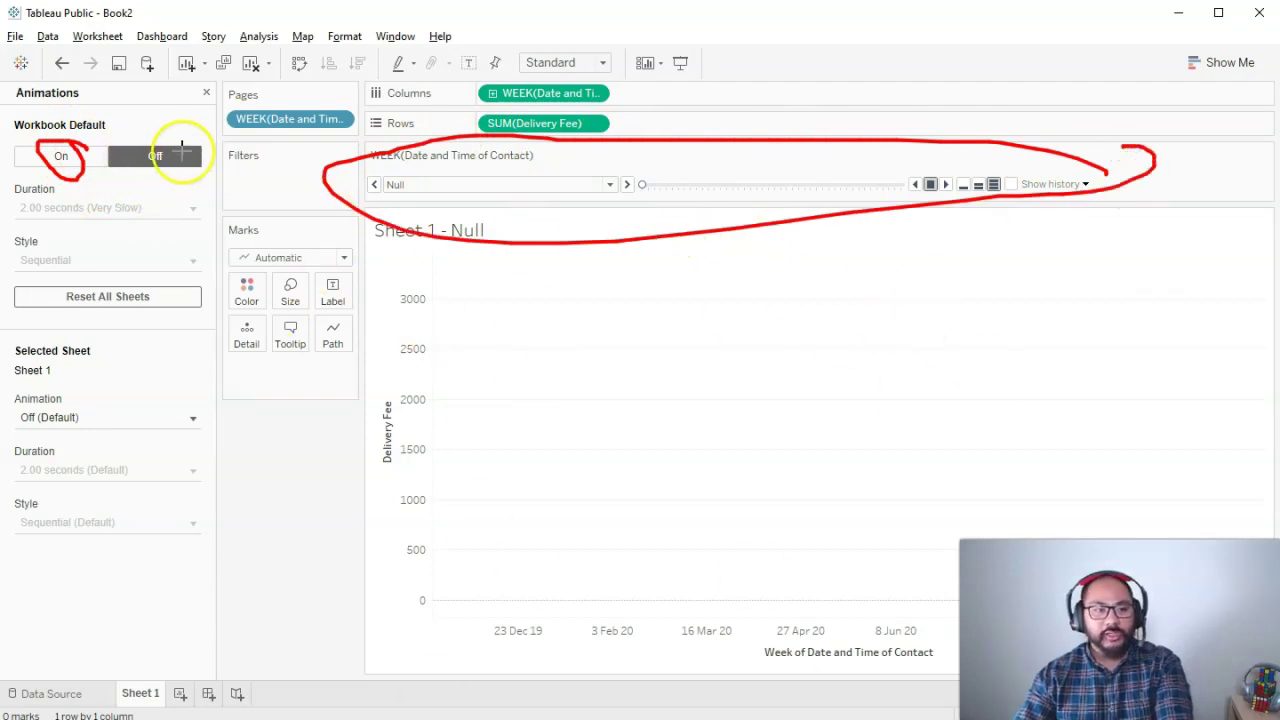
{"action": "key", "text": "Escape"}
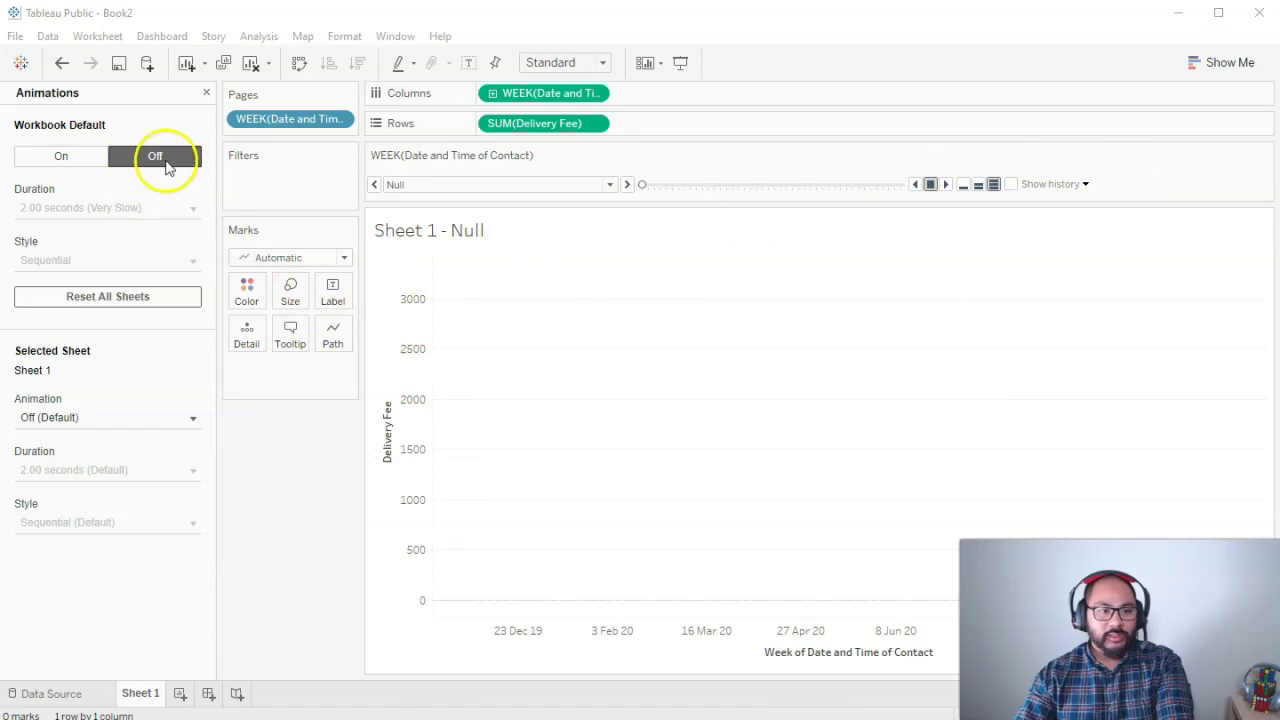
{"action": "left_click", "coordinate": [158, 157]}
{"action": "left_click", "coordinate": [206, 92]}
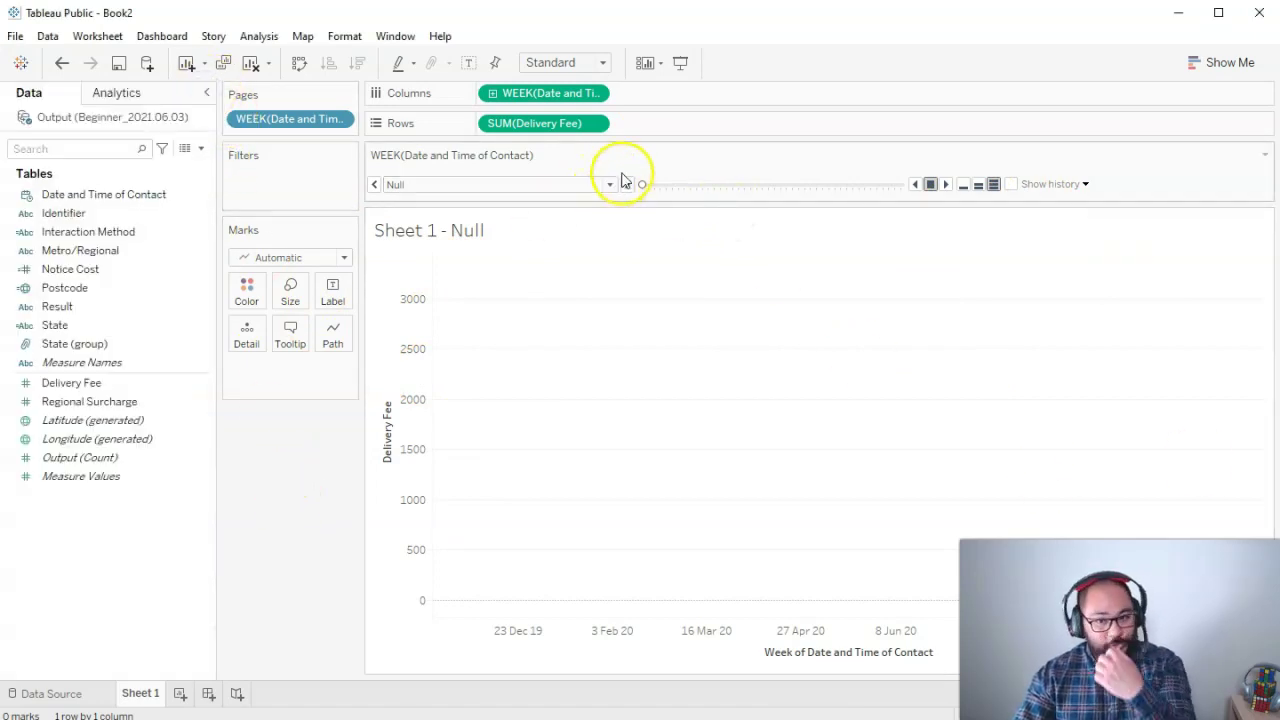
- Play through the weekly pages at medium speed, then stop and jump back to an earlier week
{"action": "left_click", "coordinate": [946, 184]}
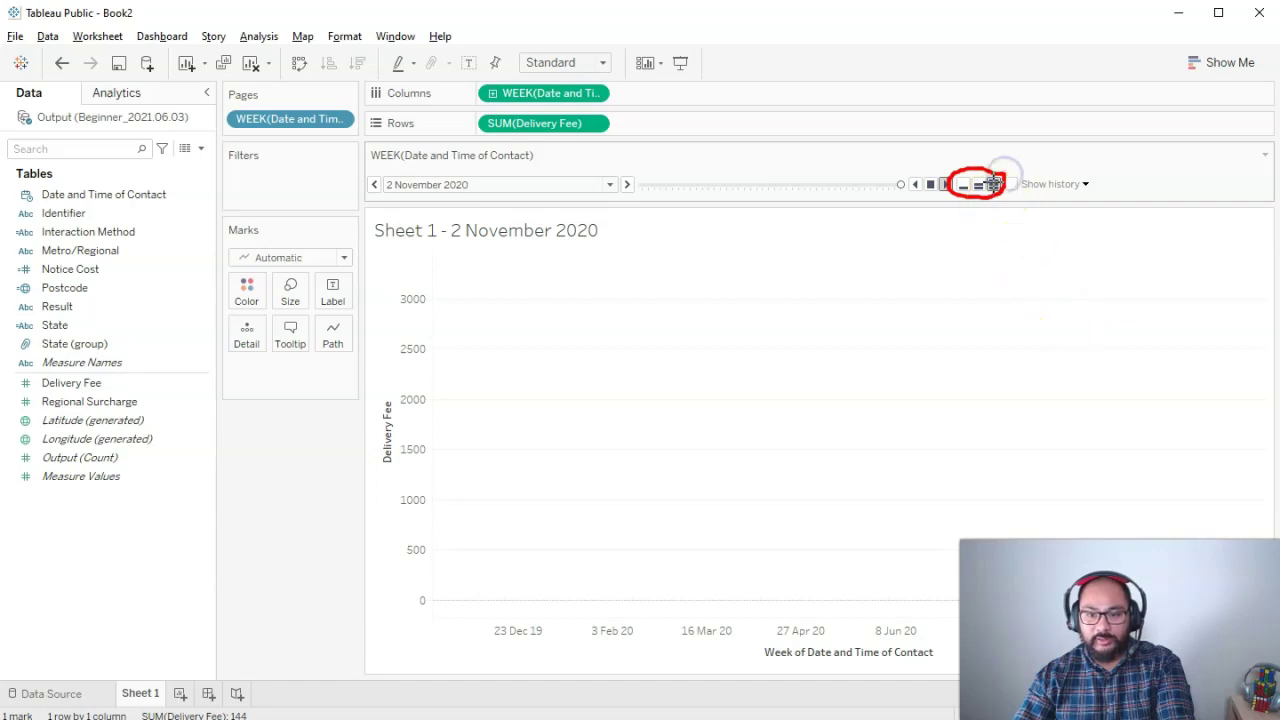
{"action": "left_click", "coordinate": [946, 186]}
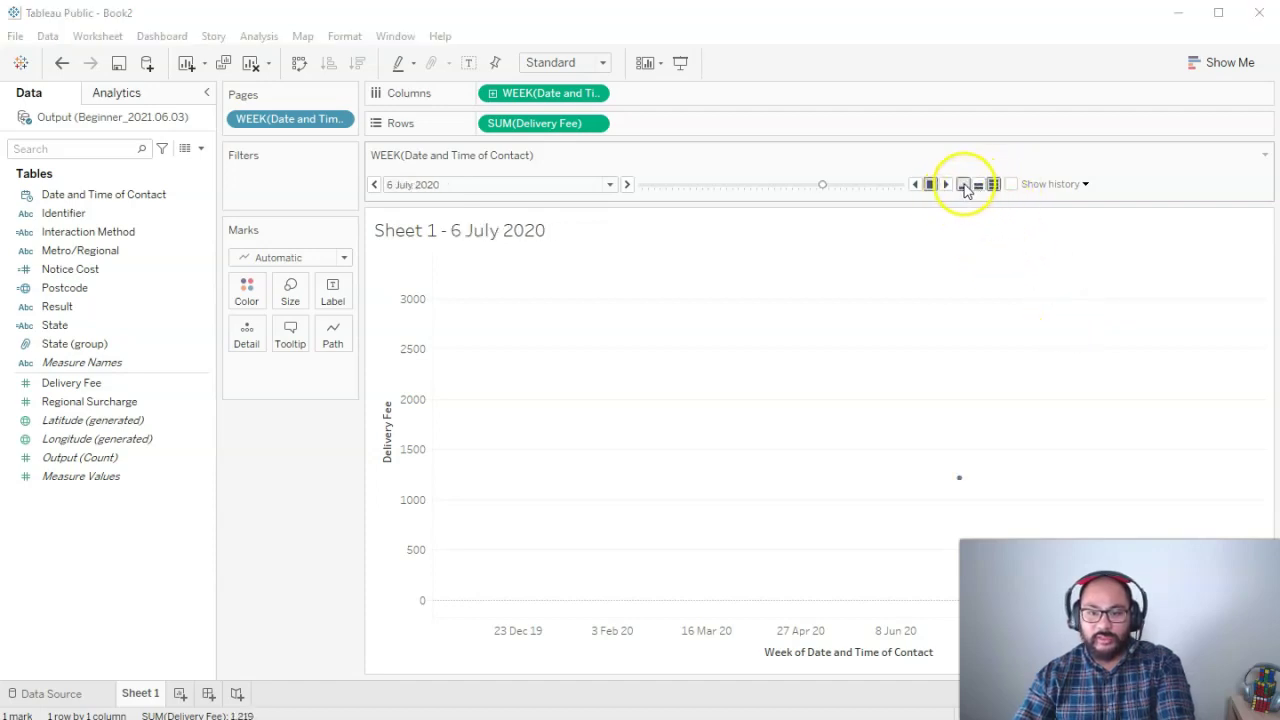
{"action": "left_click", "coordinate": [978, 185]}
{"action": "left_click", "coordinate": [966, 371]}
{"action": "left_click", "coordinate": [946, 186]}
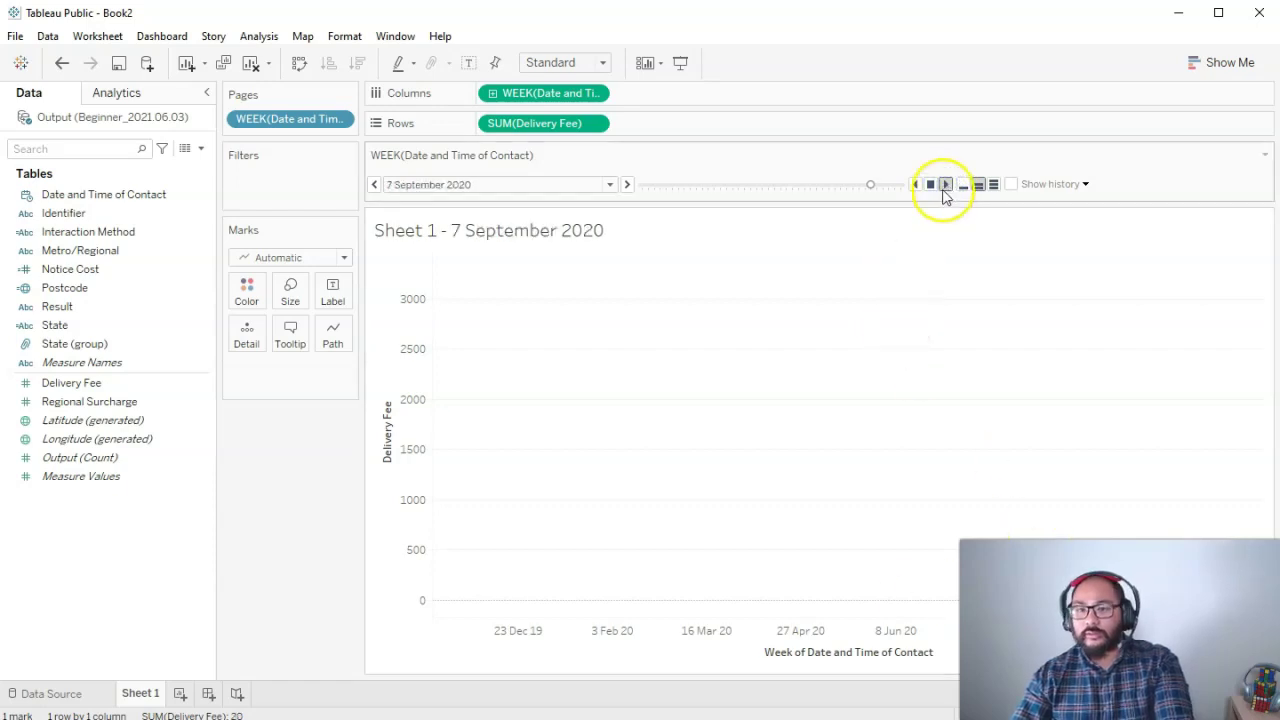
{"action": "left_click", "coordinate": [928, 185]}
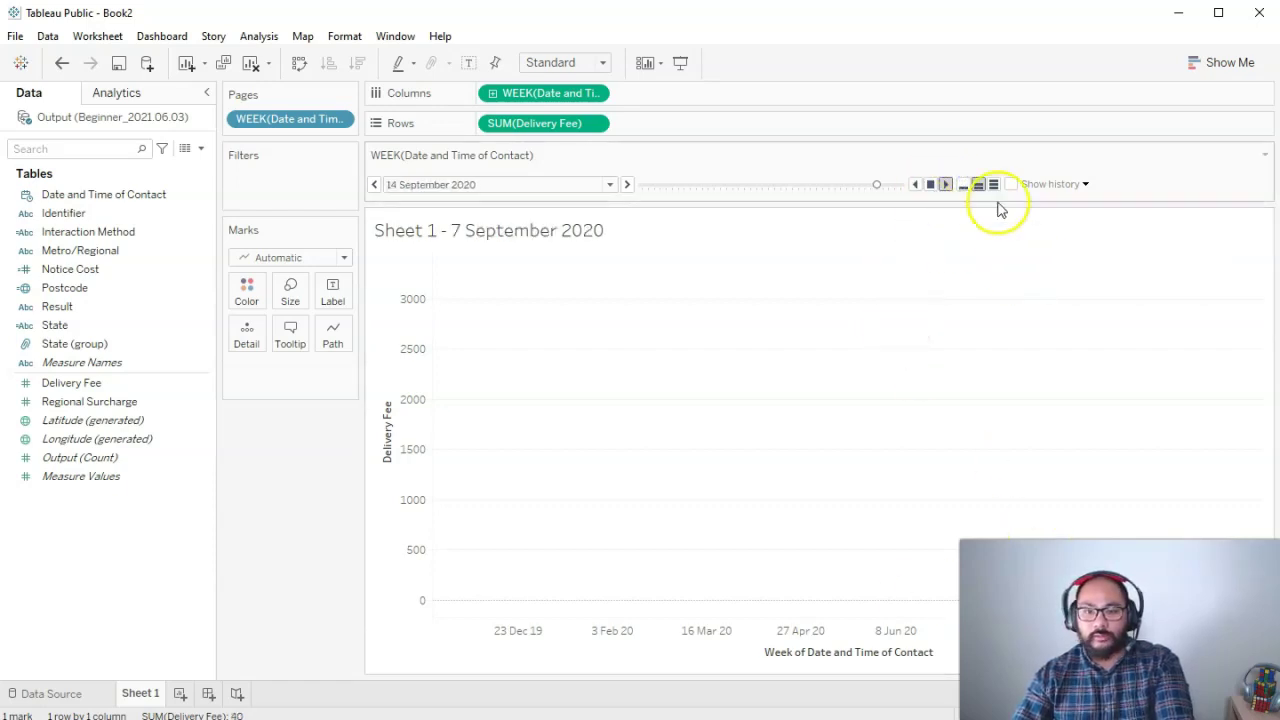
{"action": "left_click_drag", "start_coordinate": [872, 186], "coordinate": [631, 188]}
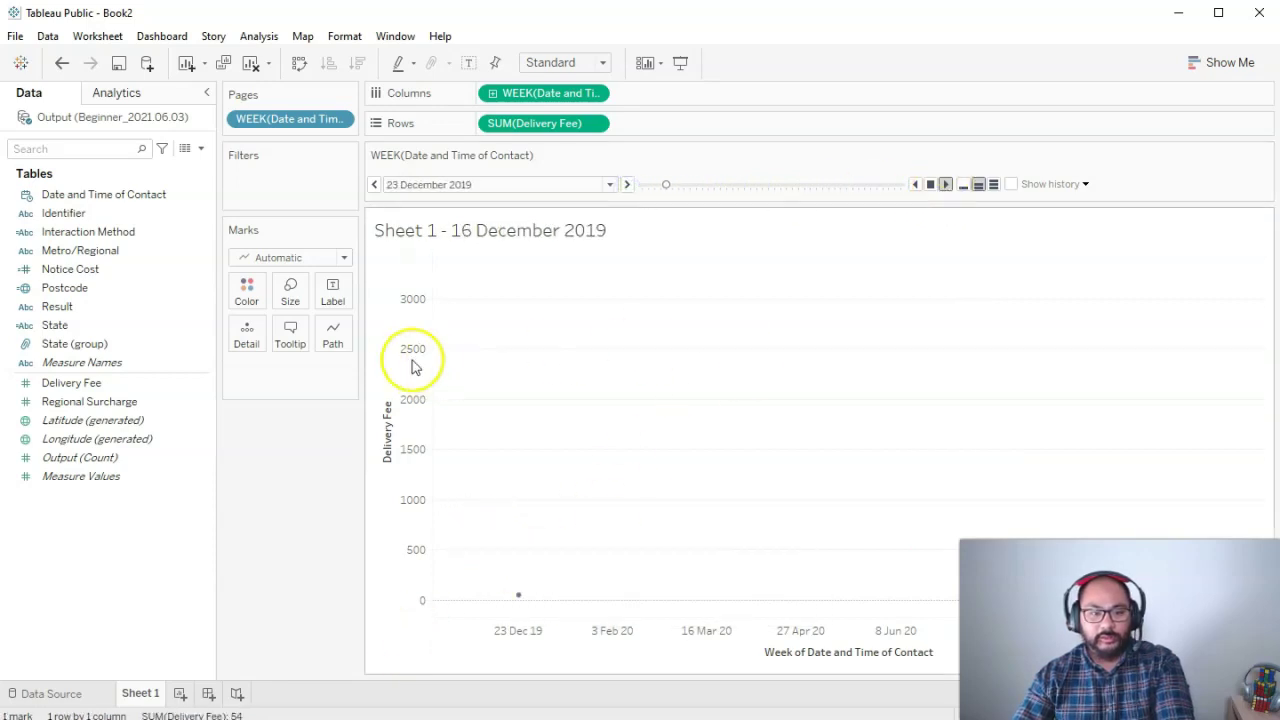
- Enlarge the mark size, then replay and stop on the 9 March 2020 week page
{"action": "left_click", "coordinate": [292, 292]}
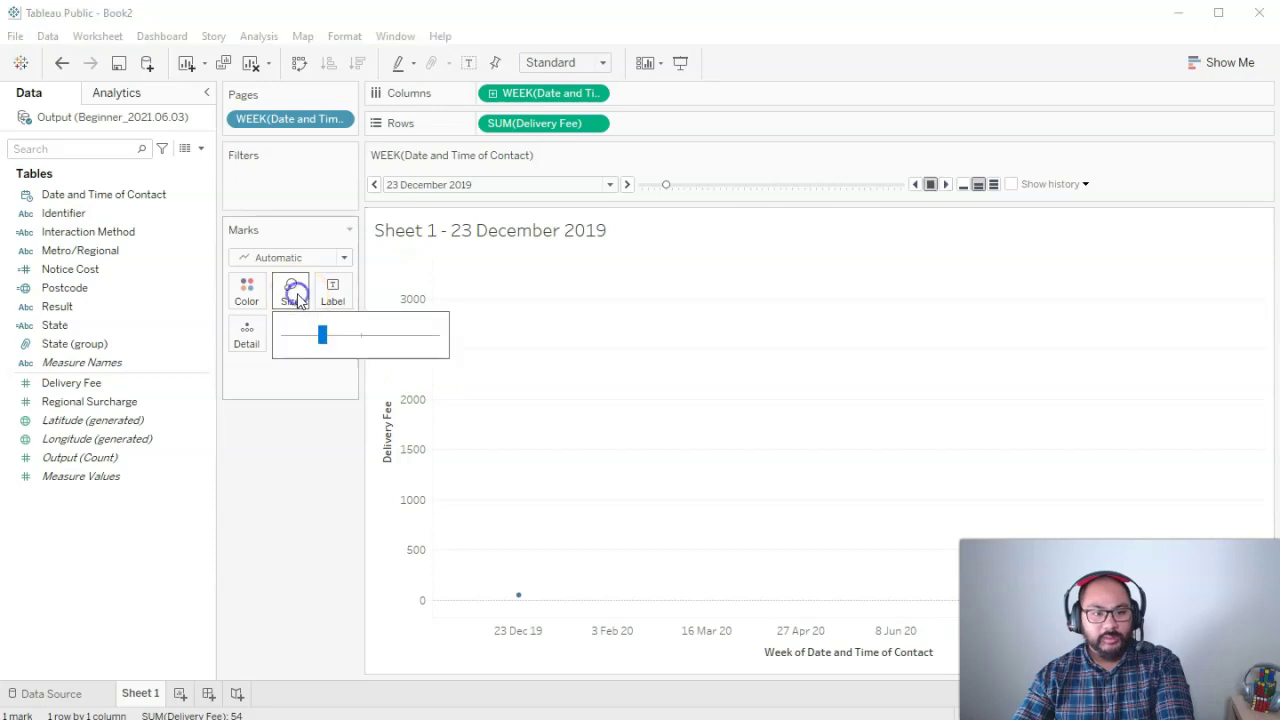
{"action": "left_click", "coordinate": [400, 340]}
{"action": "left_click_drag", "start_coordinate": [406, 341], "coordinate": [427, 338]}
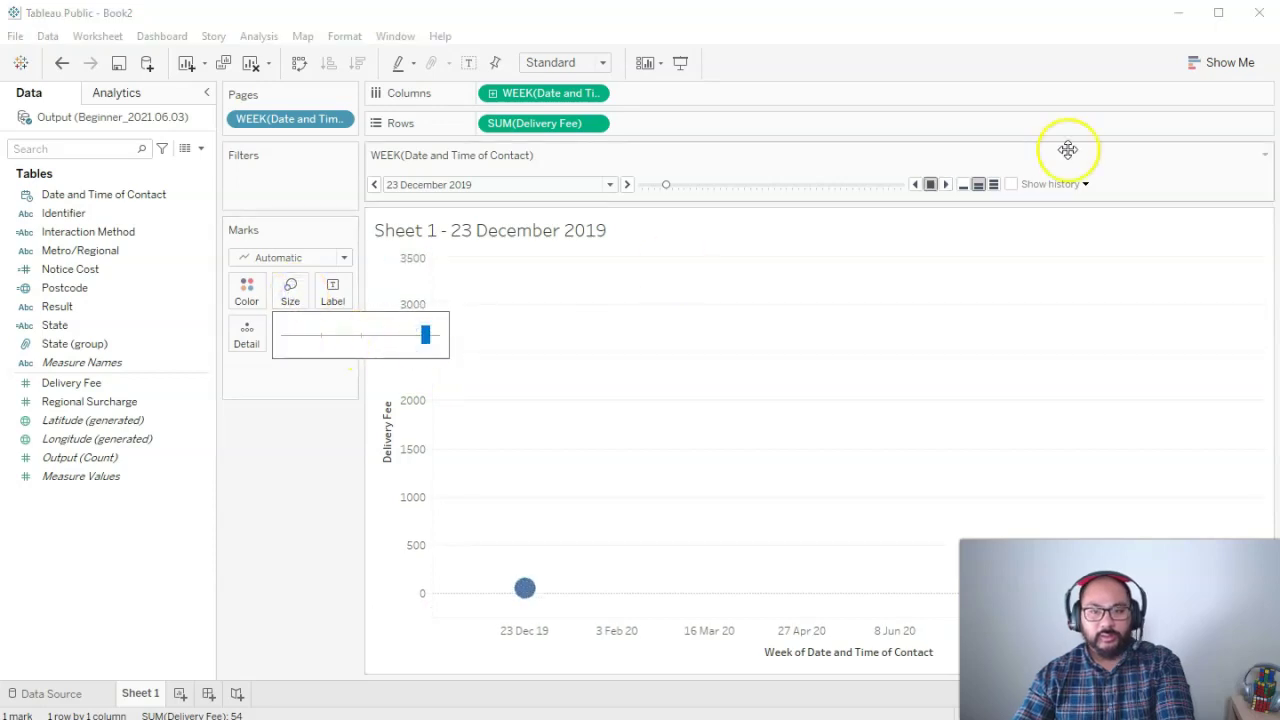
{"action": "left_click", "coordinate": [946, 183]}
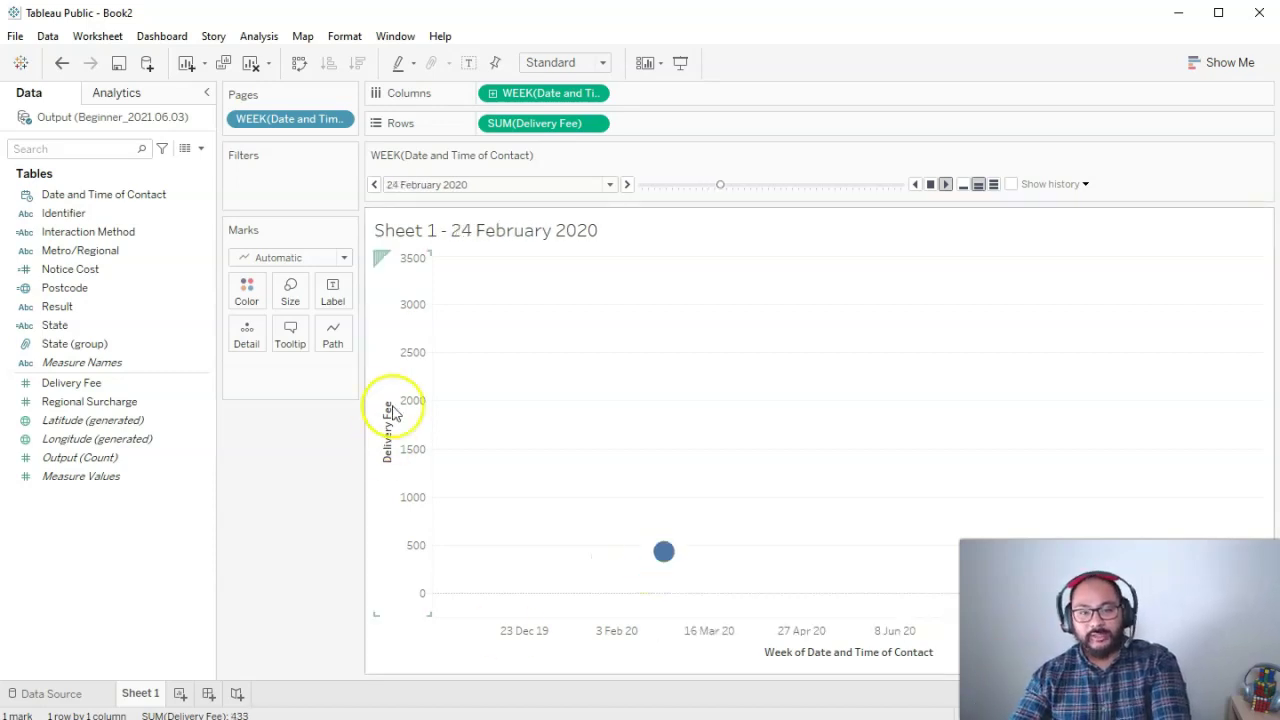
{"action": "left_click", "coordinate": [929, 186]}
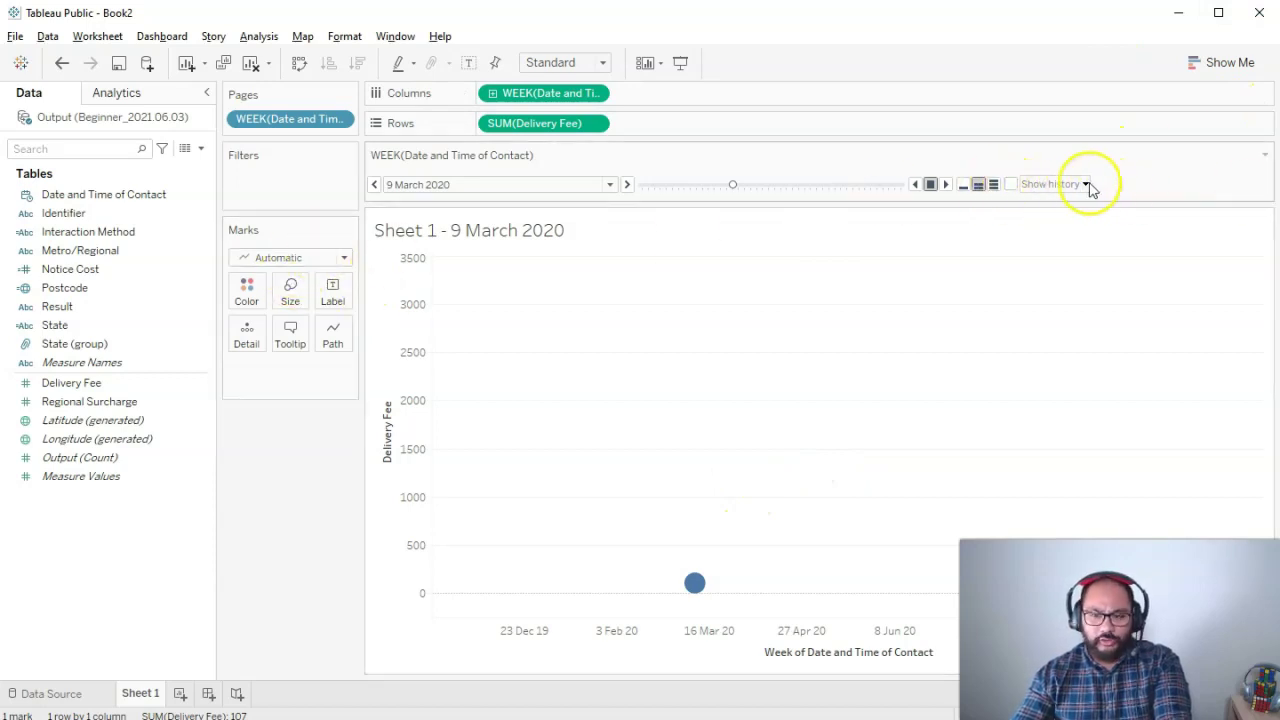
{"action": "left_click_drag", "start_coordinate": [1105, 179], "coordinate": [1039, 171]}
{"action": "key", "text": "Escape"}
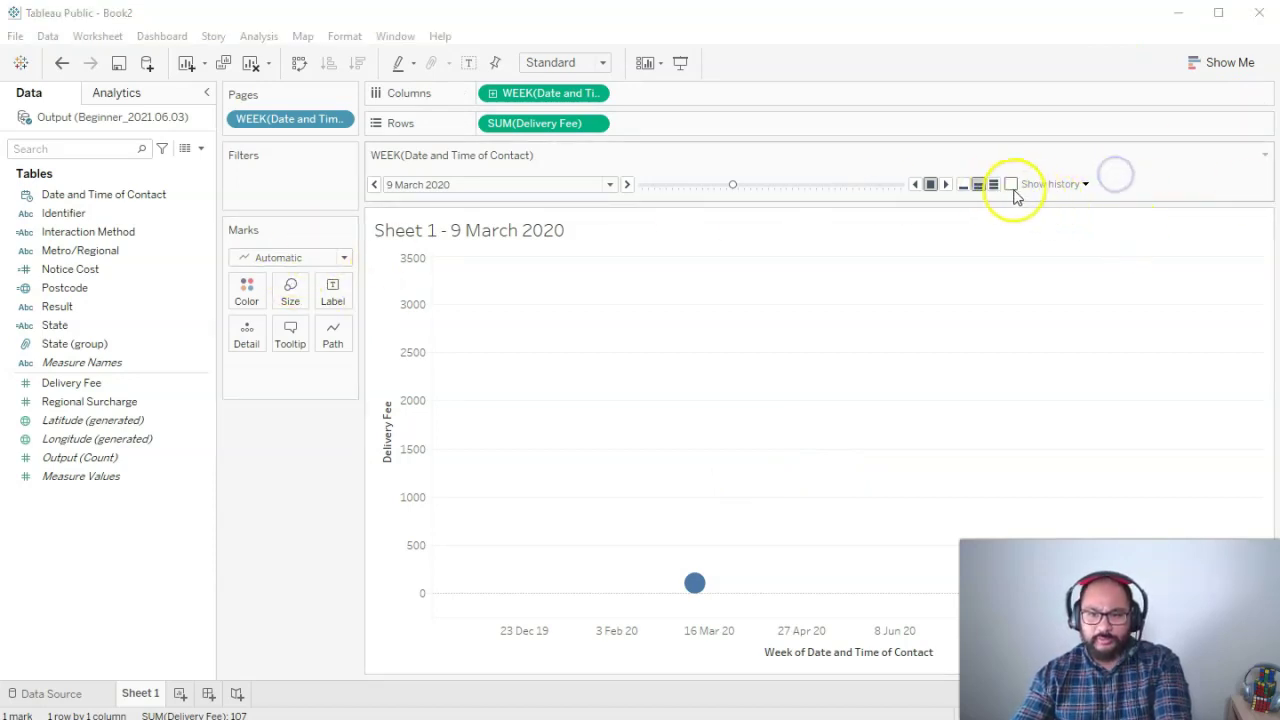
- Turn on Show history with history shown for All marks
{"action": "left_click", "coordinate": [1011, 186]}
{"action": "left_click", "coordinate": [1049, 184]}
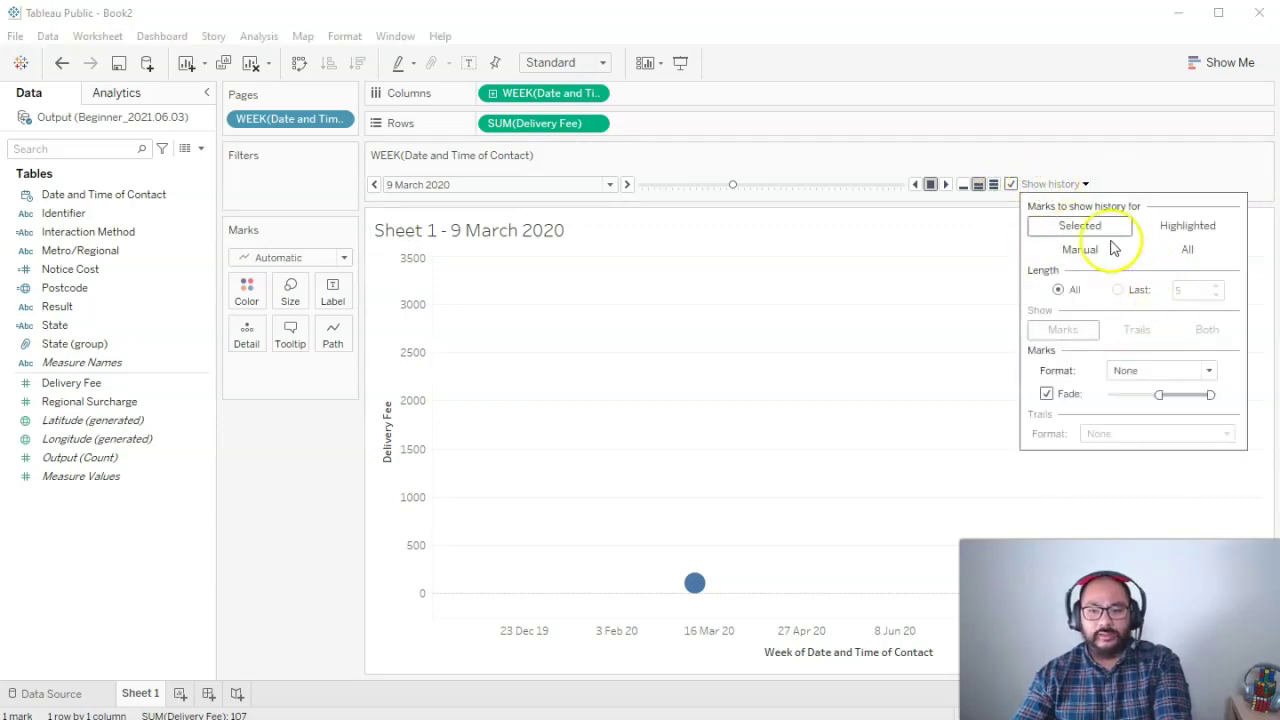
{"action": "left_click", "coordinate": [1208, 249]}
{"action": "left_click", "coordinate": [1053, 186]}
{"action": "left_click", "coordinate": [1192, 249]}
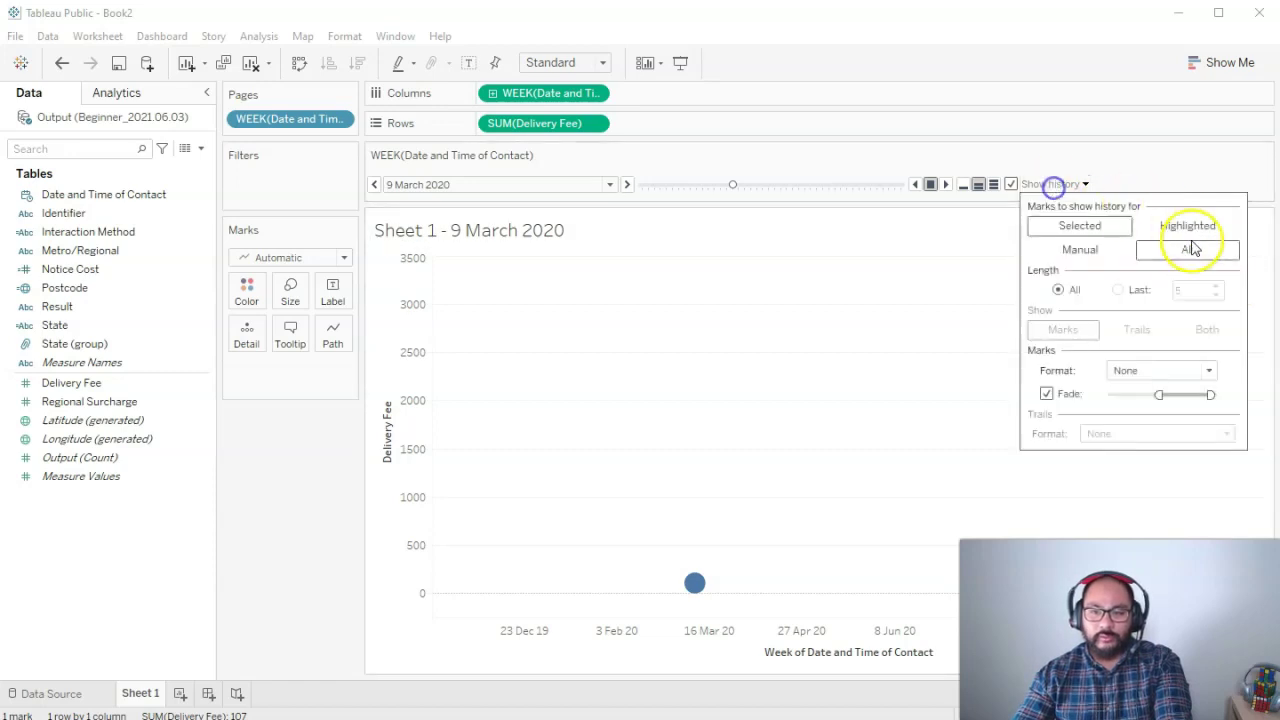
{"action": "mouse_move", "coordinate": [492, 528]}
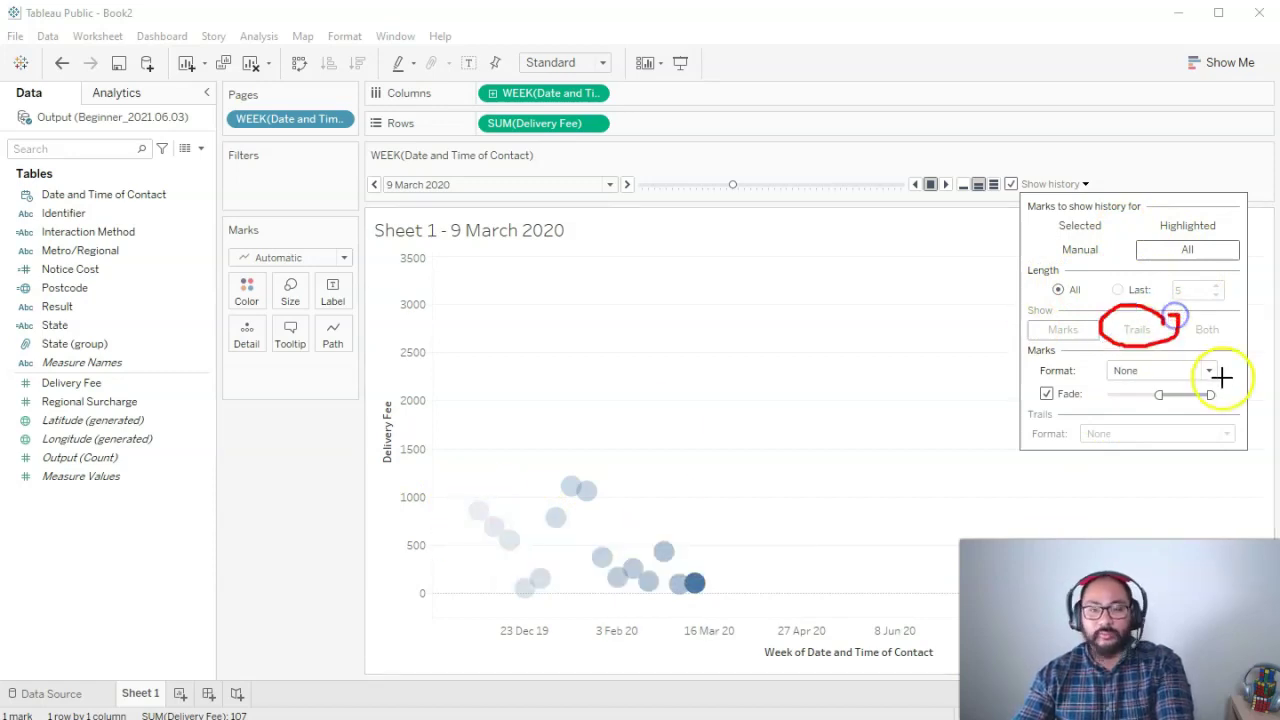
- Switch the marks to Circle and shrink them to small circles
{"action": "left_click", "coordinate": [731, 361]}
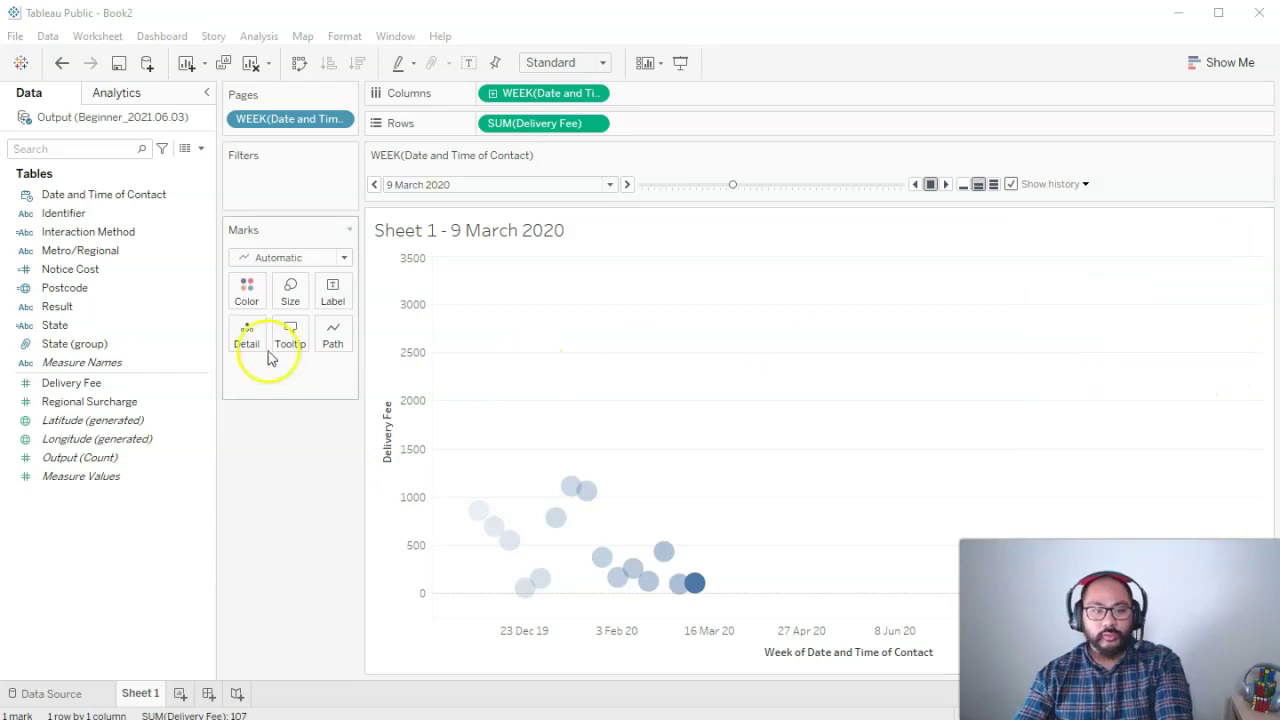
{"action": "left_click", "coordinate": [322, 260]}
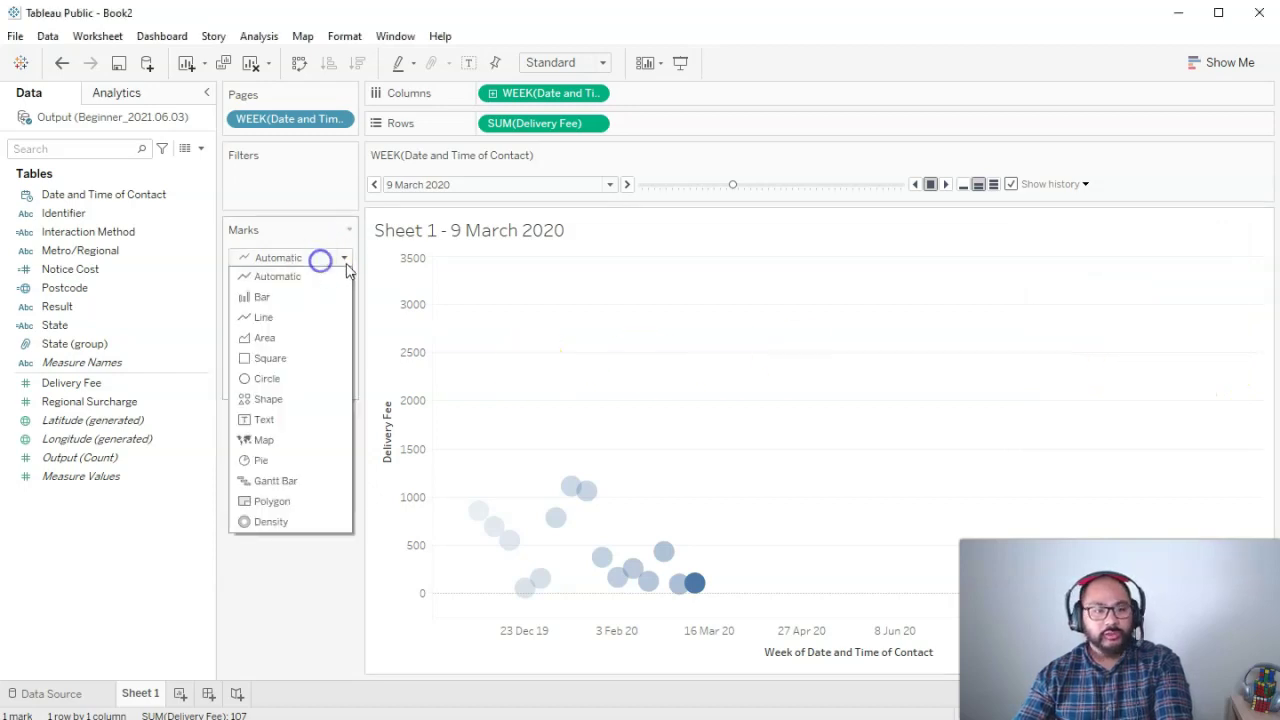
{"action": "left_click", "coordinate": [292, 388]}
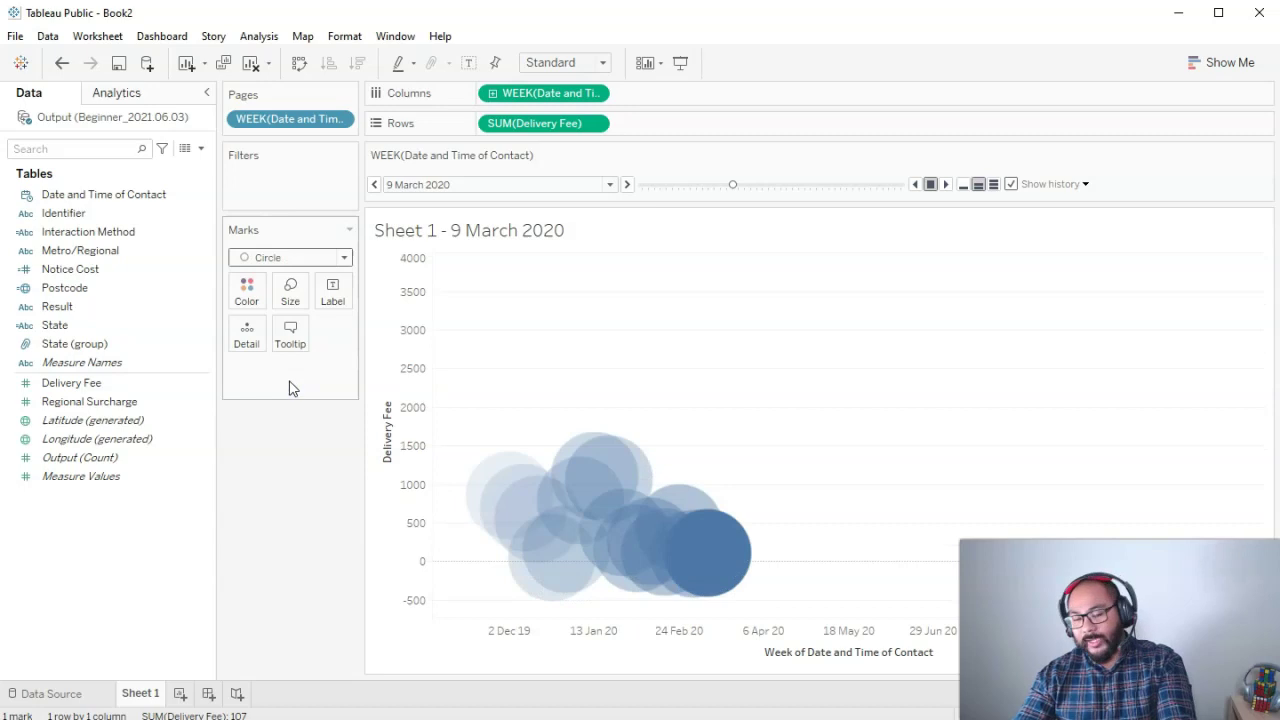
{"action": "left_click", "coordinate": [290, 288]}
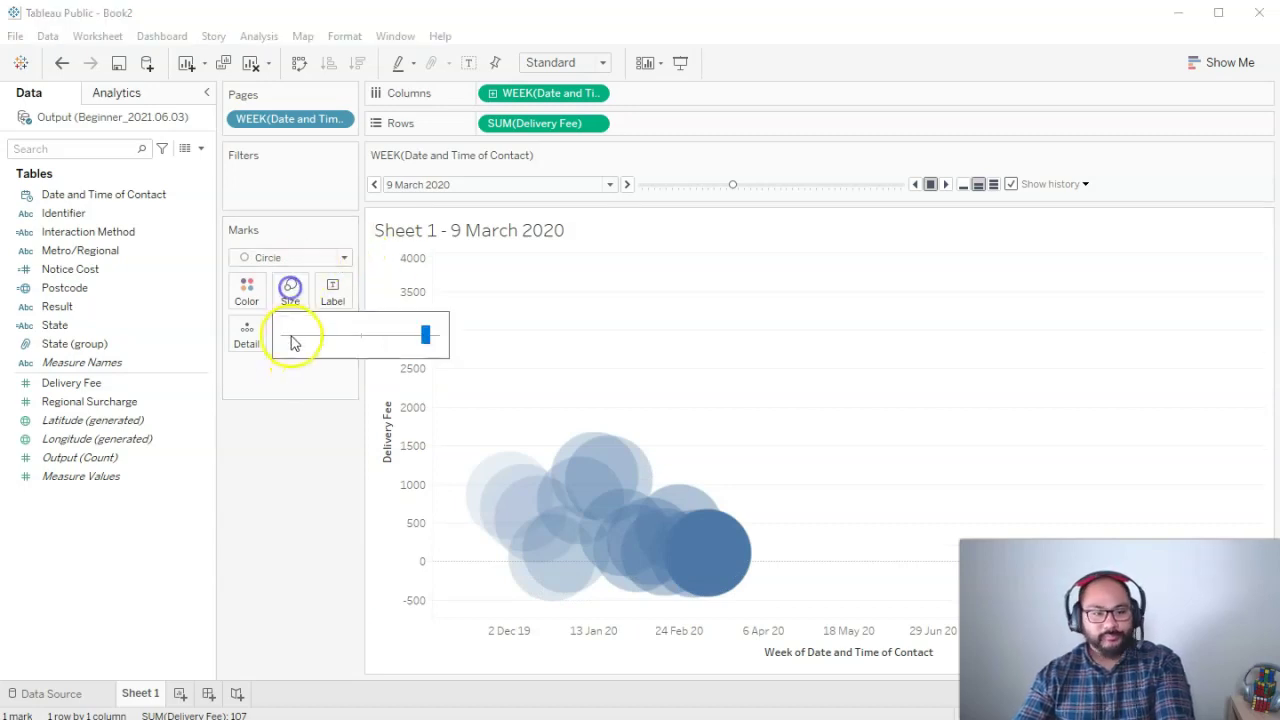
{"action": "left_click", "coordinate": [293, 340]}
{"action": "mouse_move", "coordinate": [327, 340]}
{"action": "left_mouse_down"}
{"action": "mouse_move", "coordinate": [338, 340]}
{"action": "mouse_move", "coordinate": [320, 343]}
{"action": "left_mouse_up"}
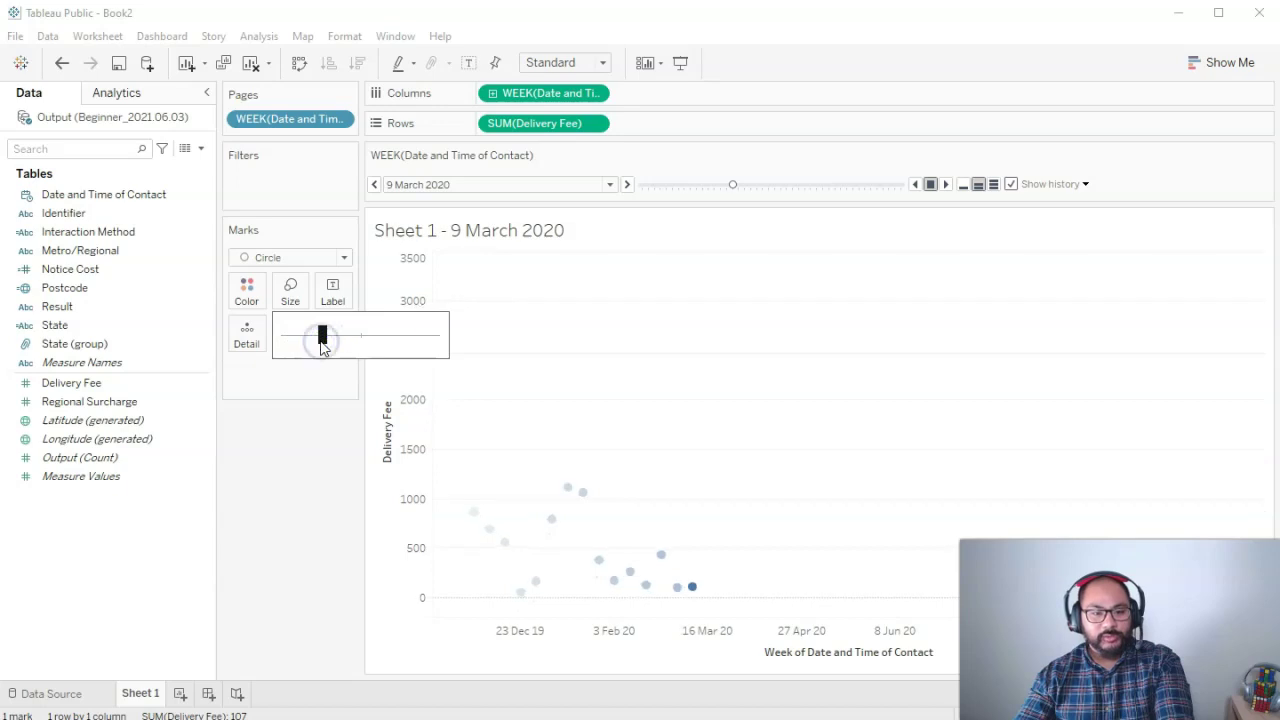
- Show the history as Trails and change the mark type to Line
{"action": "left_click", "coordinate": [1058, 189]}
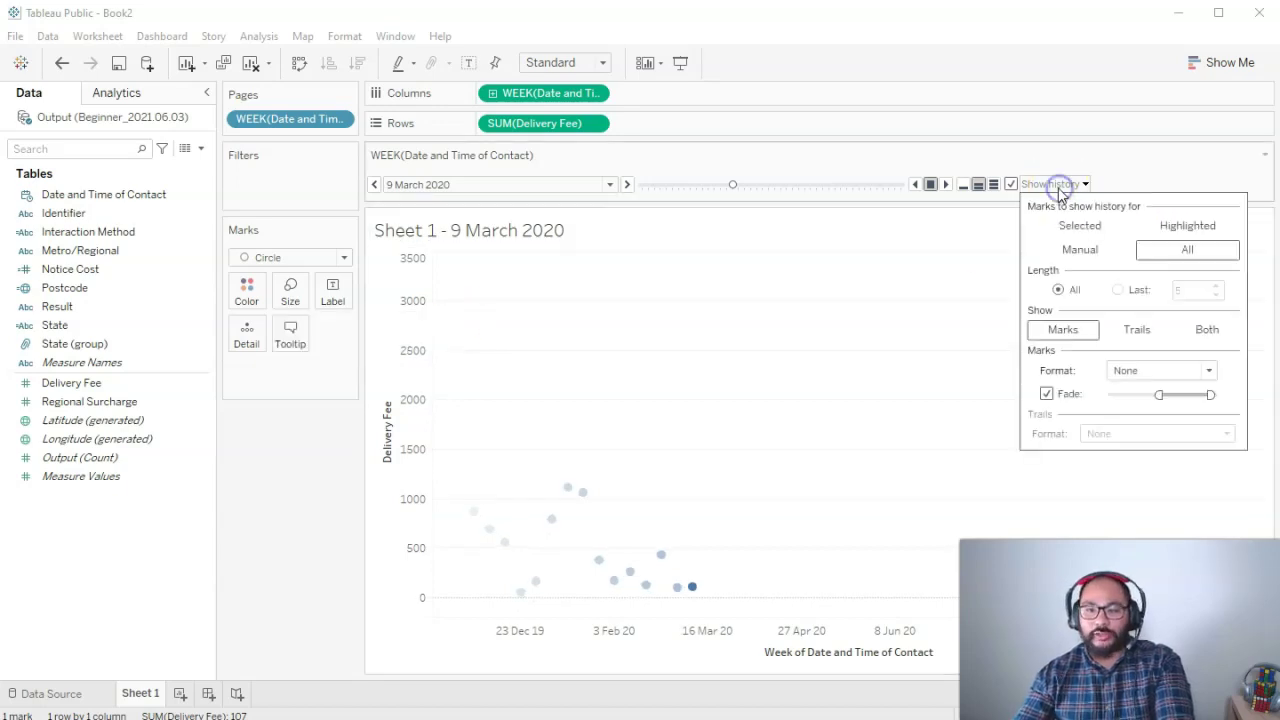
{"action": "left_click", "coordinate": [1137, 331]}
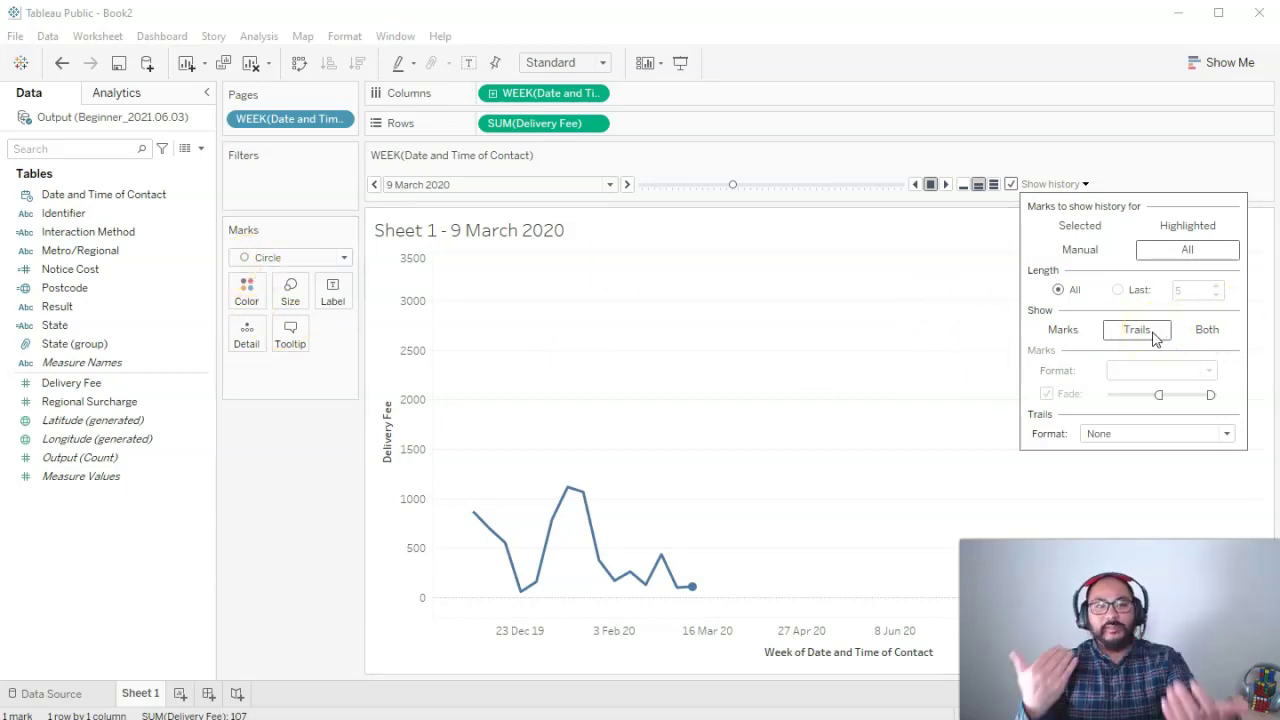
{"action": "left_click", "coordinate": [274, 258]}
{"action": "left_click", "coordinate": [280, 317]}
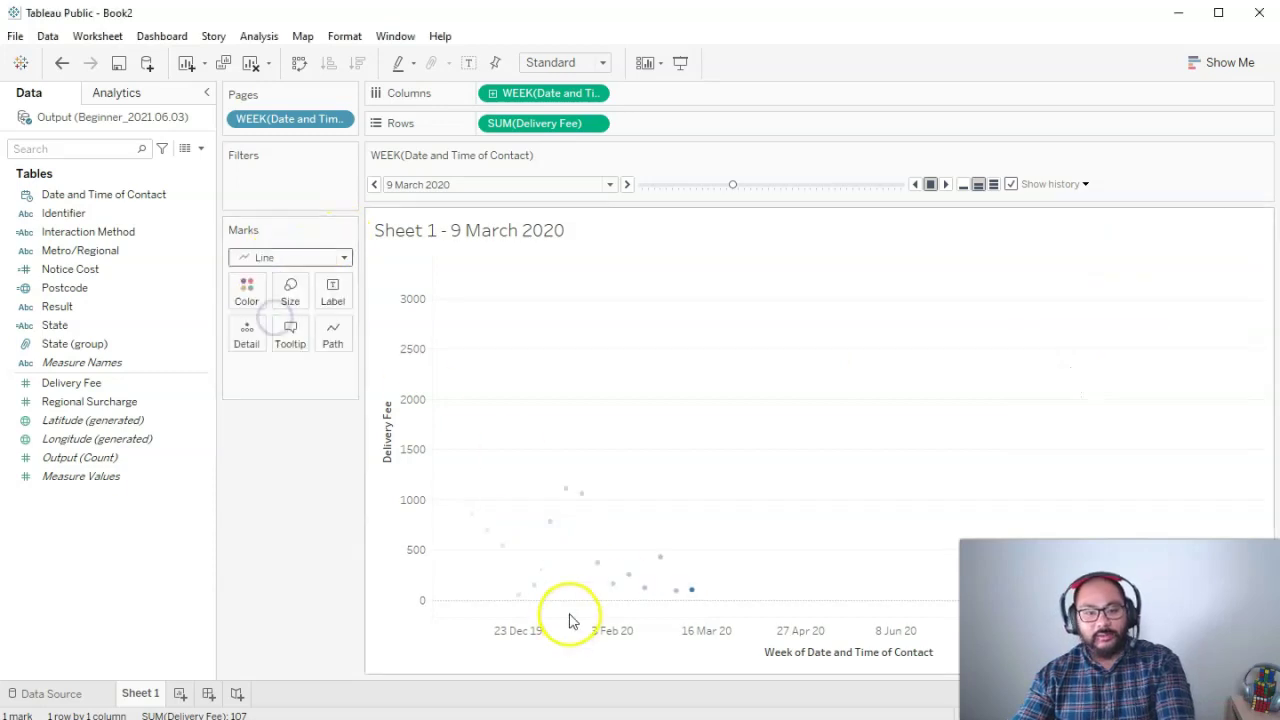
- Set the mark type back to Circle so the trail draws as a solid line to 9 March 2020
{"action": "left_click", "coordinate": [571, 543]}
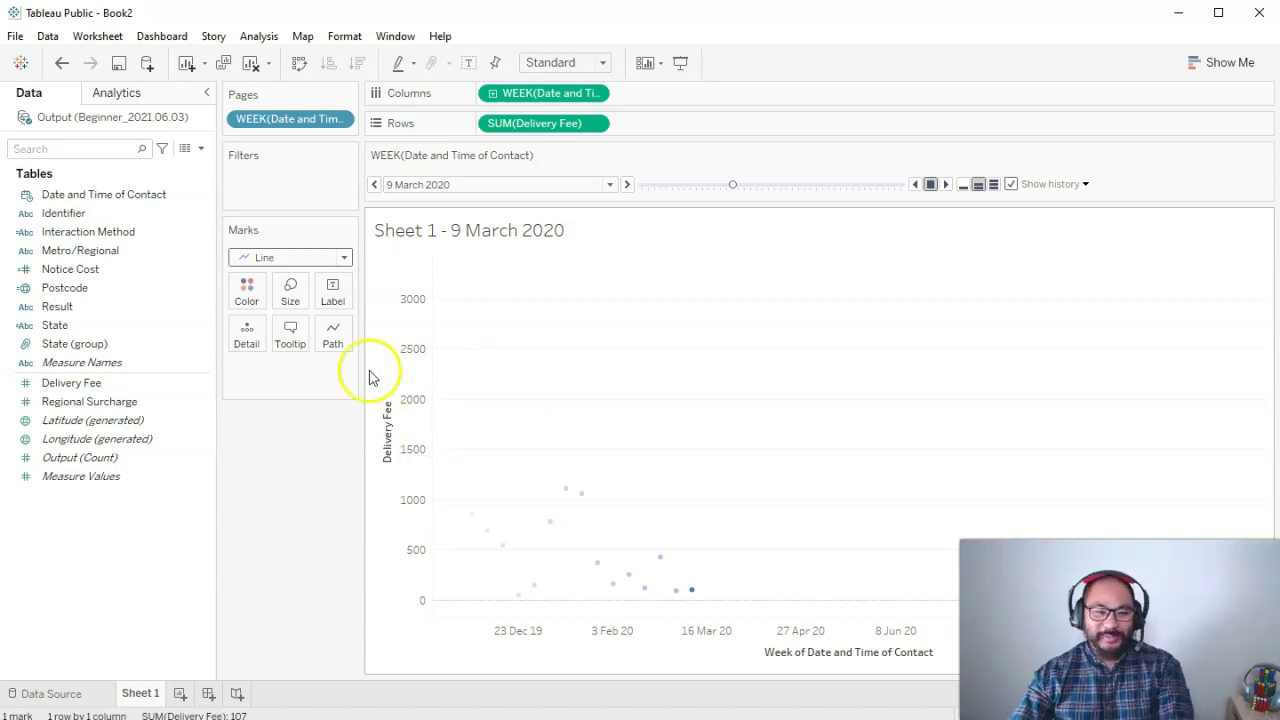
{"action": "left_click", "coordinate": [335, 256]}
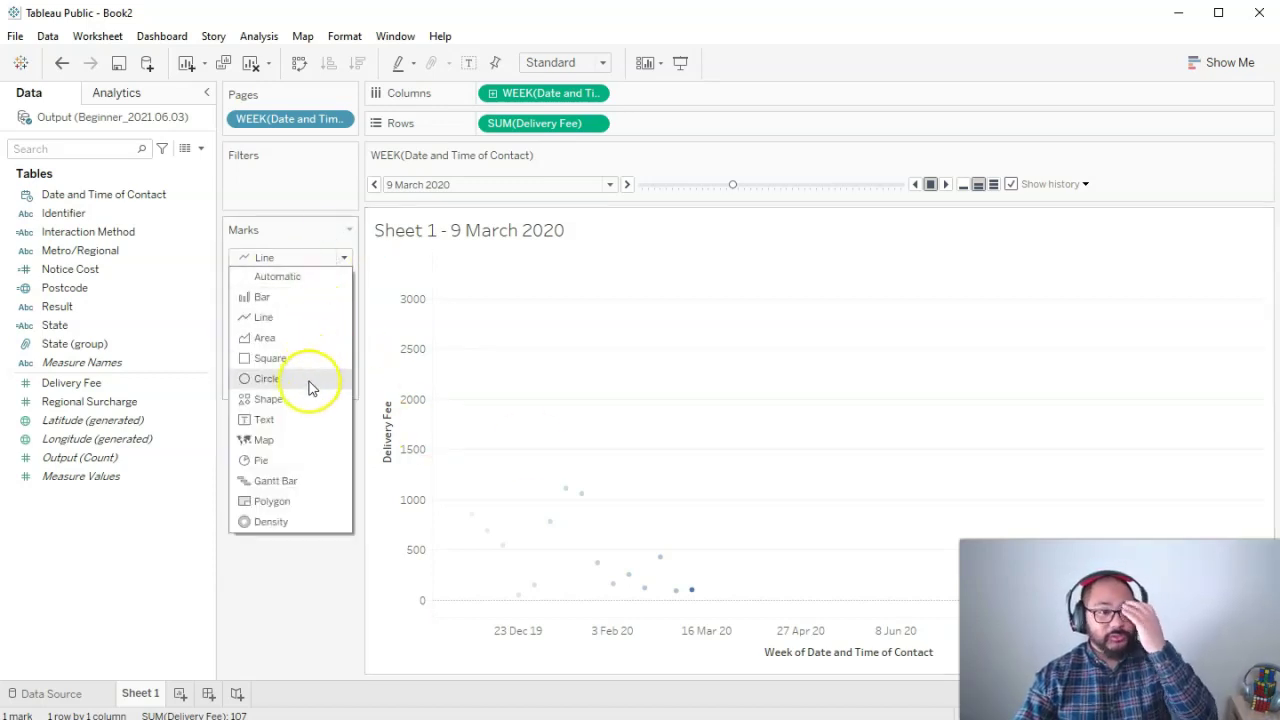
{"action": "left_click", "coordinate": [308, 386]}
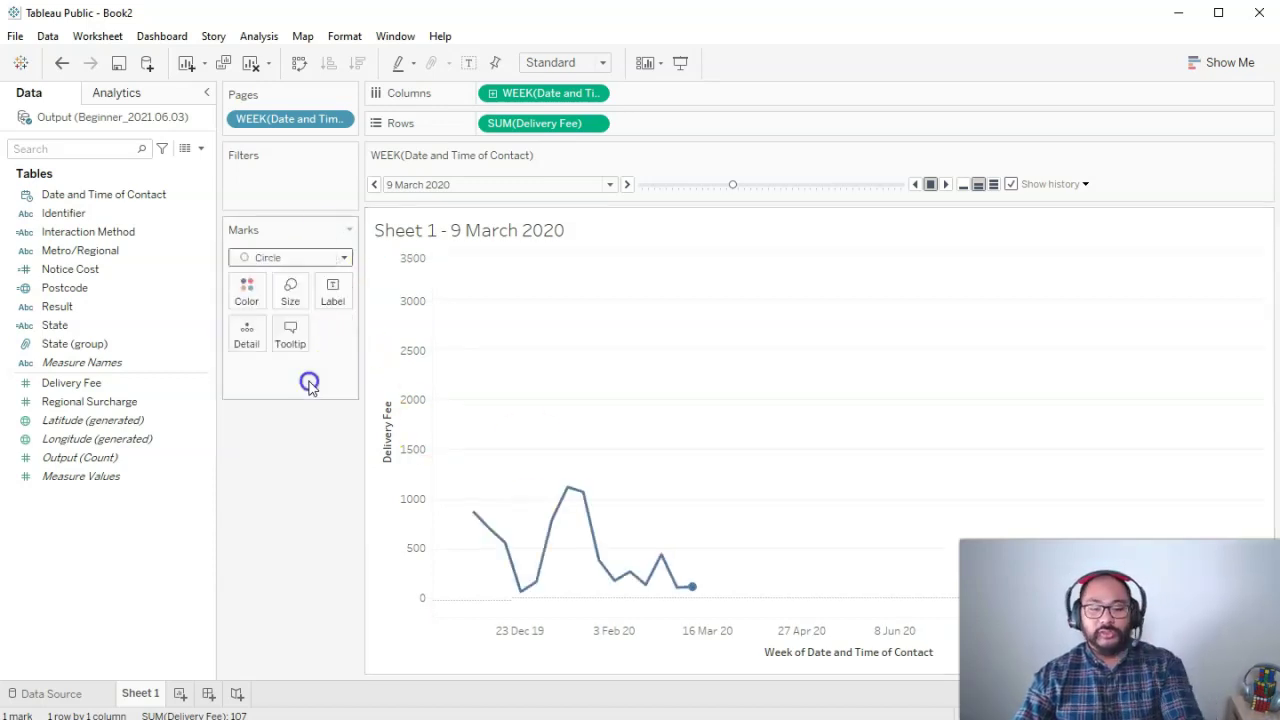
{"action": "left_click", "coordinate": [1085, 186]}
{"action": "left_click", "coordinate": [1207, 329]}
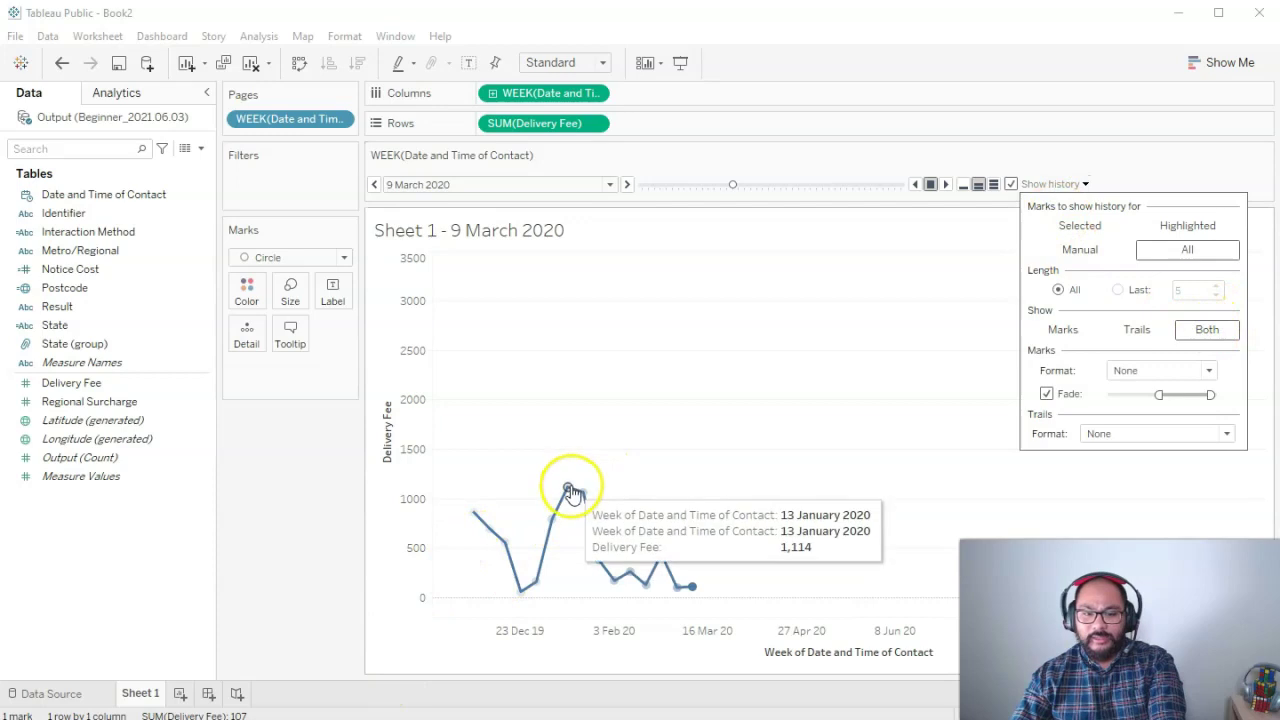
{"action": "left_click", "coordinate": [1137, 335]}
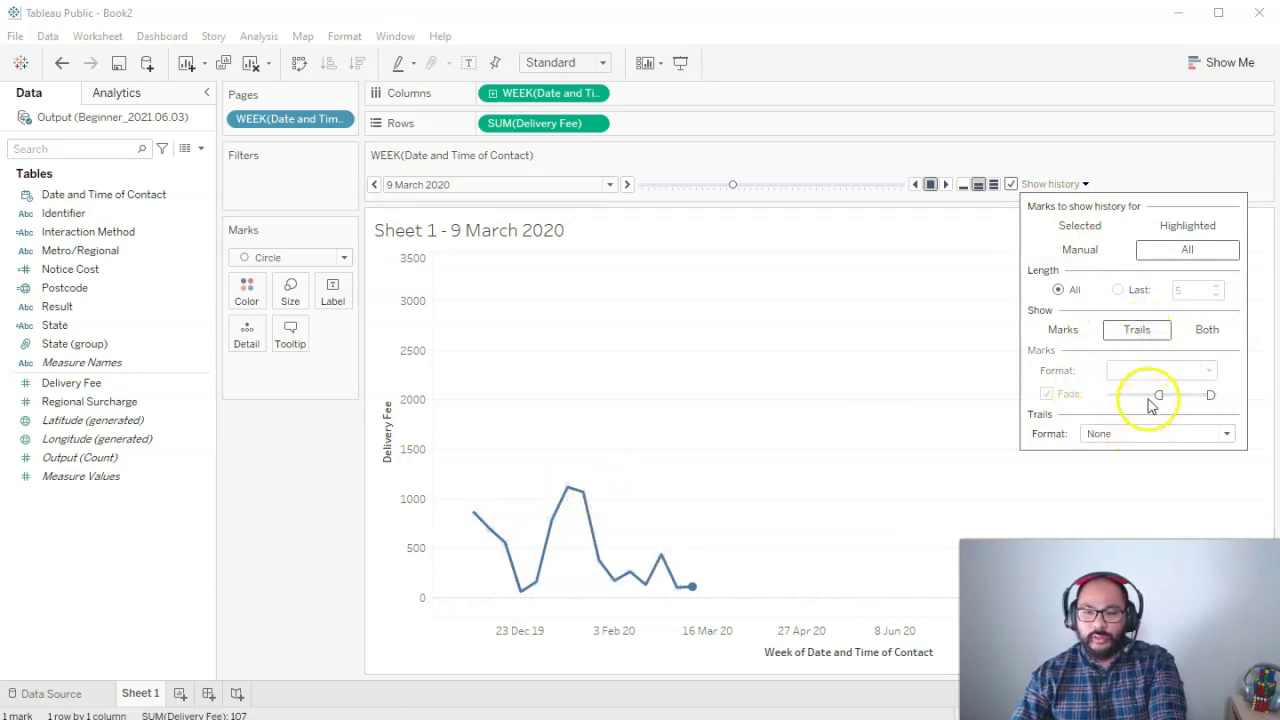
{"action": "left_click", "coordinate": [1183, 338]}
{"action": "left_click", "coordinate": [1063, 336]}
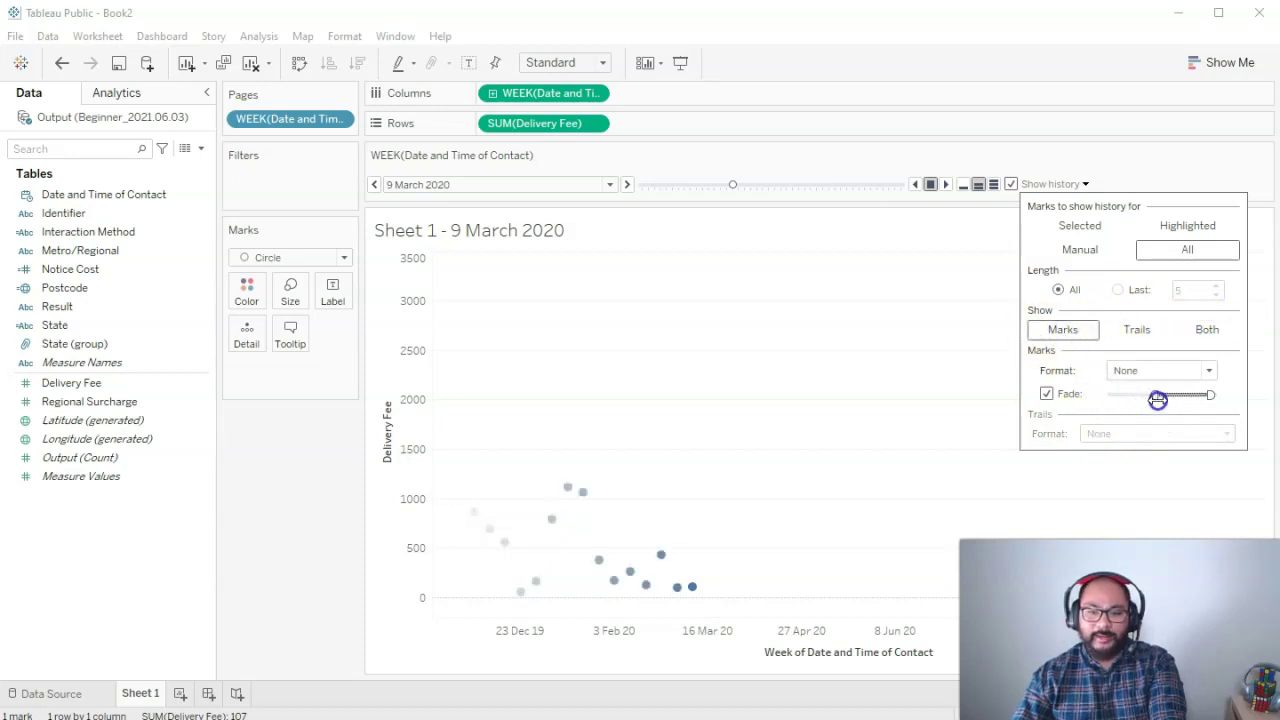
{"action": "left_click", "coordinate": [1135, 331]}
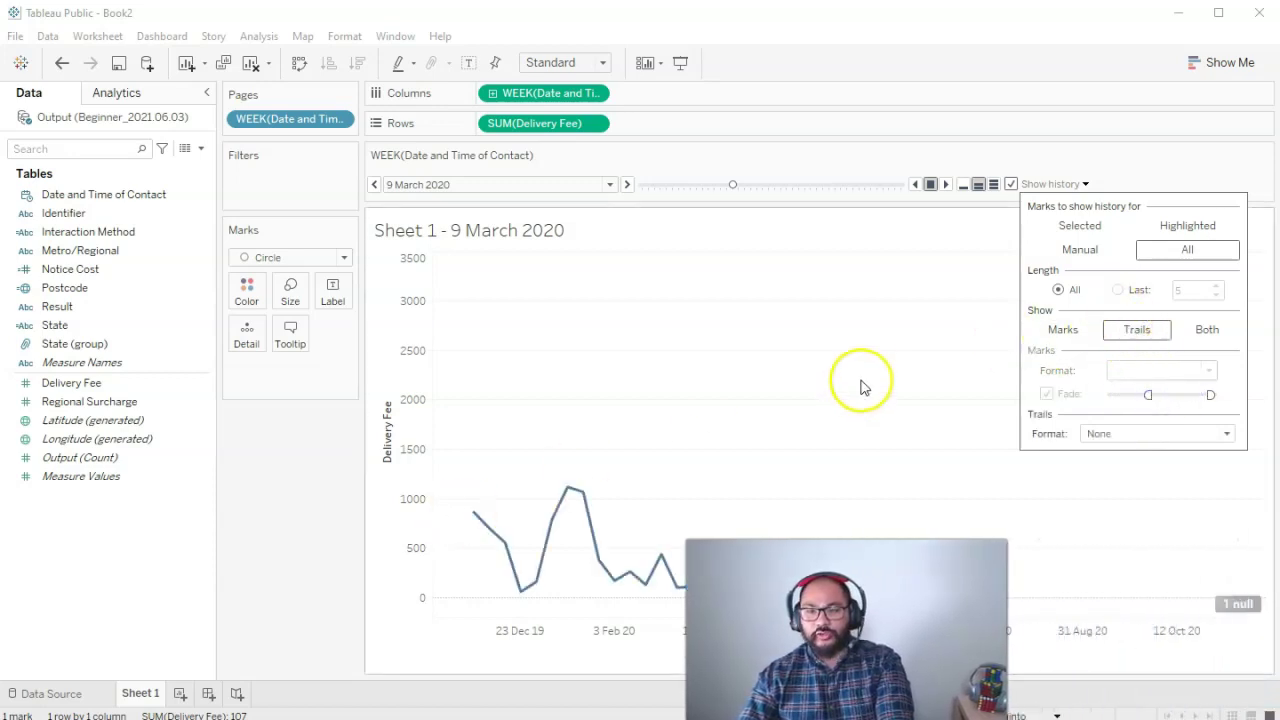
{"action": "left_click", "coordinate": [1148, 436]}
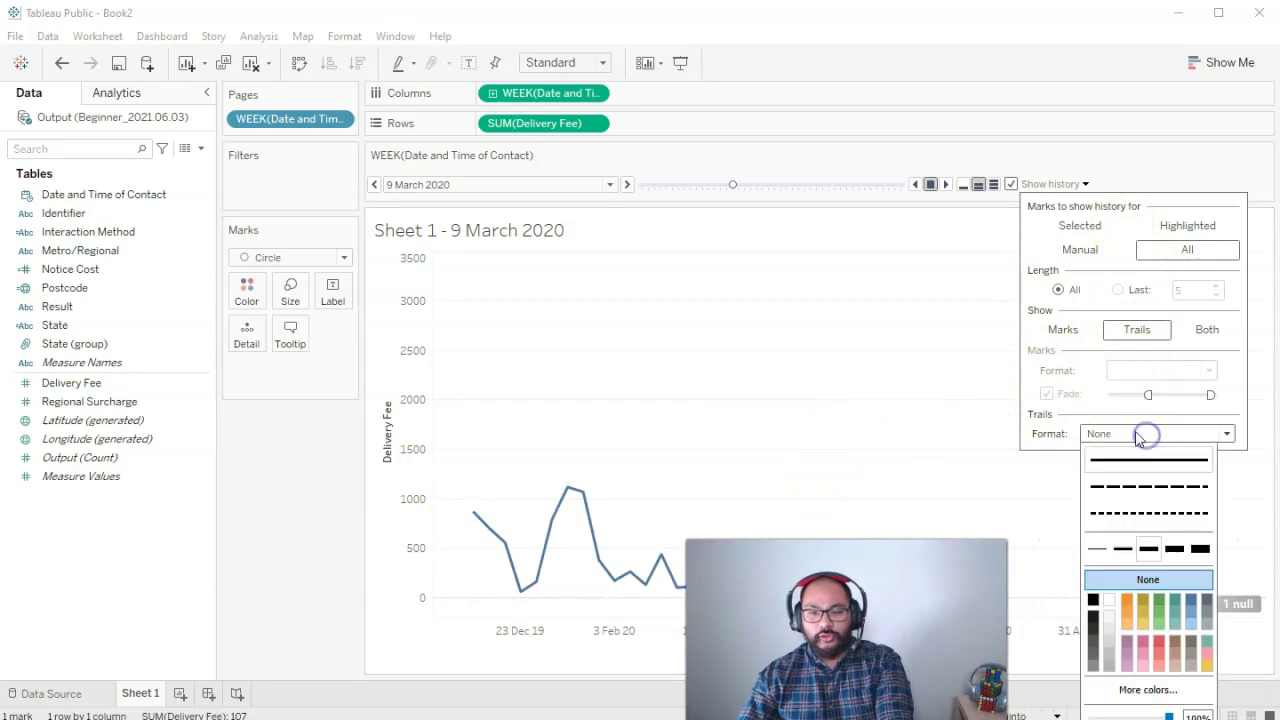
{"action": "left_click", "coordinate": [1137, 489]}
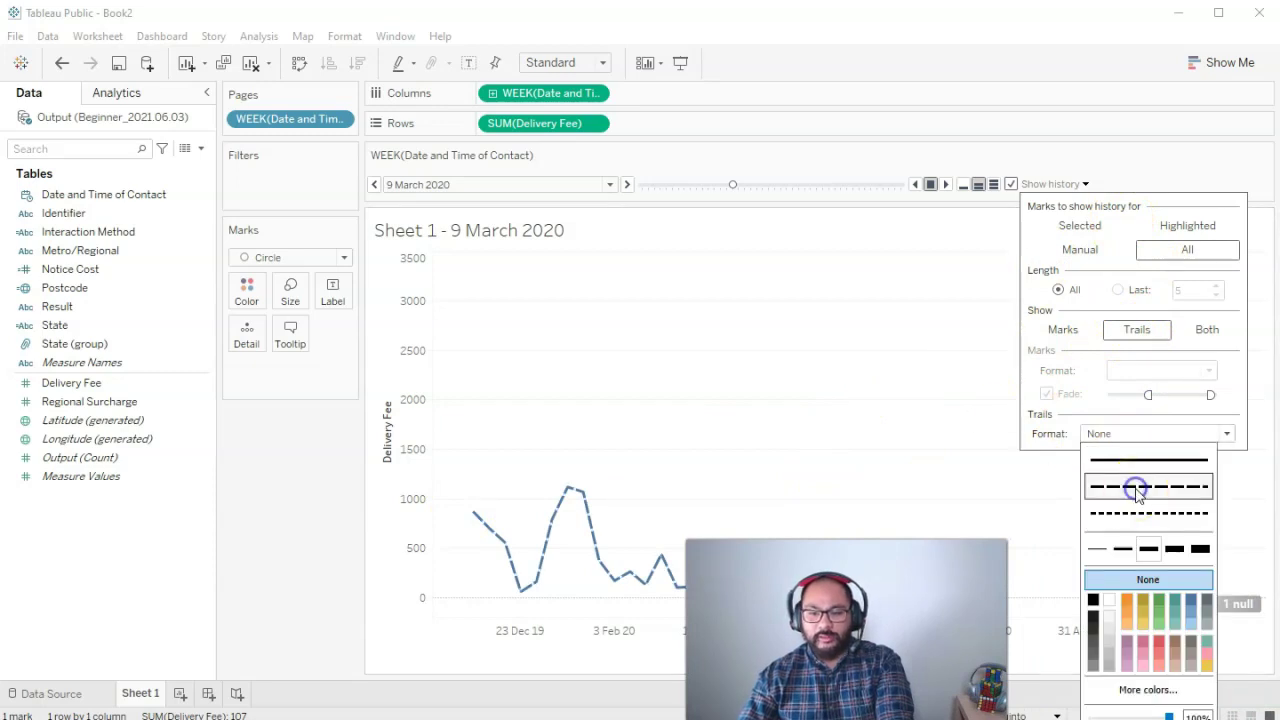
{"action": "left_click", "coordinate": [1140, 550]}
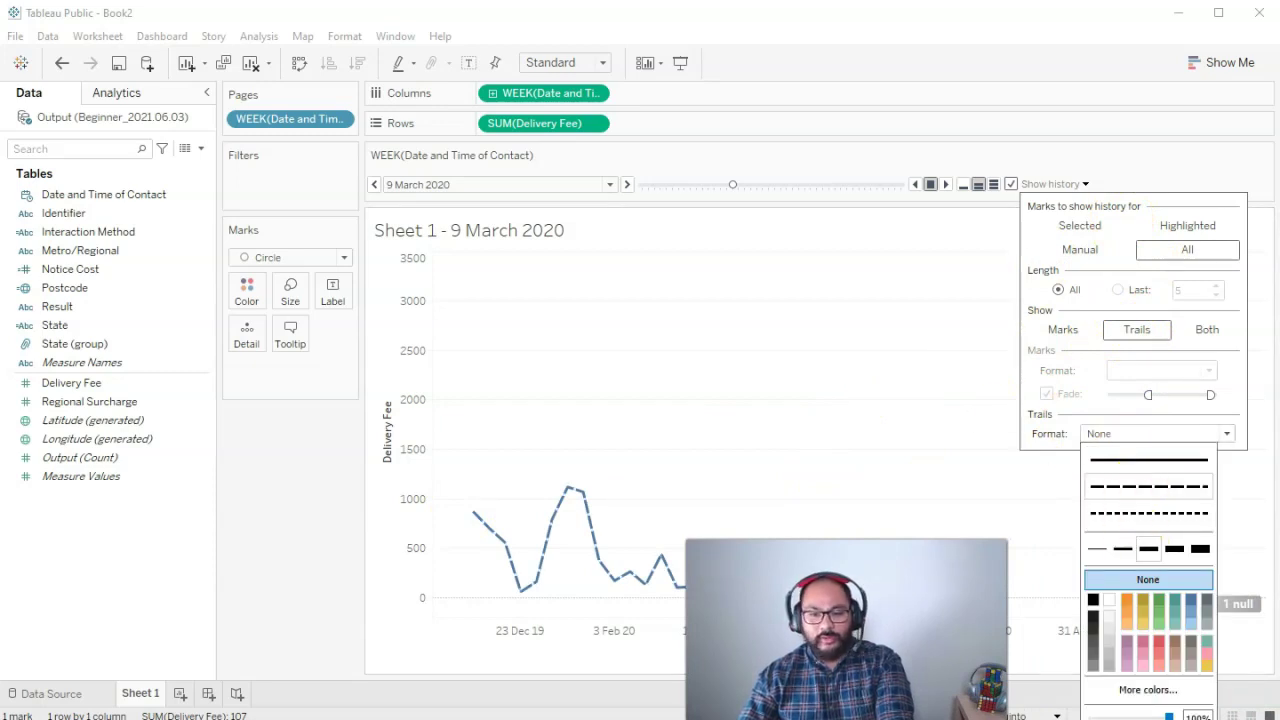
{"action": "left_click", "coordinate": [1174, 549]}
{"action": "left_click", "coordinate": [1148, 548]}
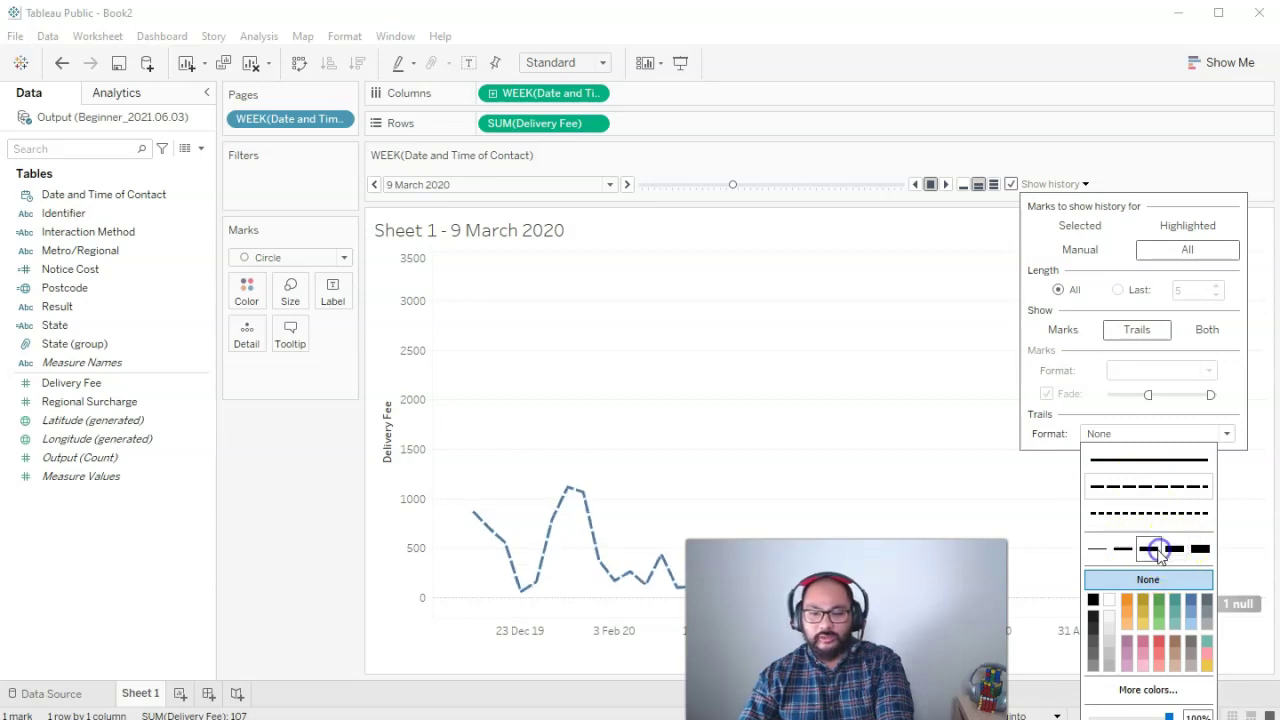
{"action": "left_click", "coordinate": [1140, 462]}
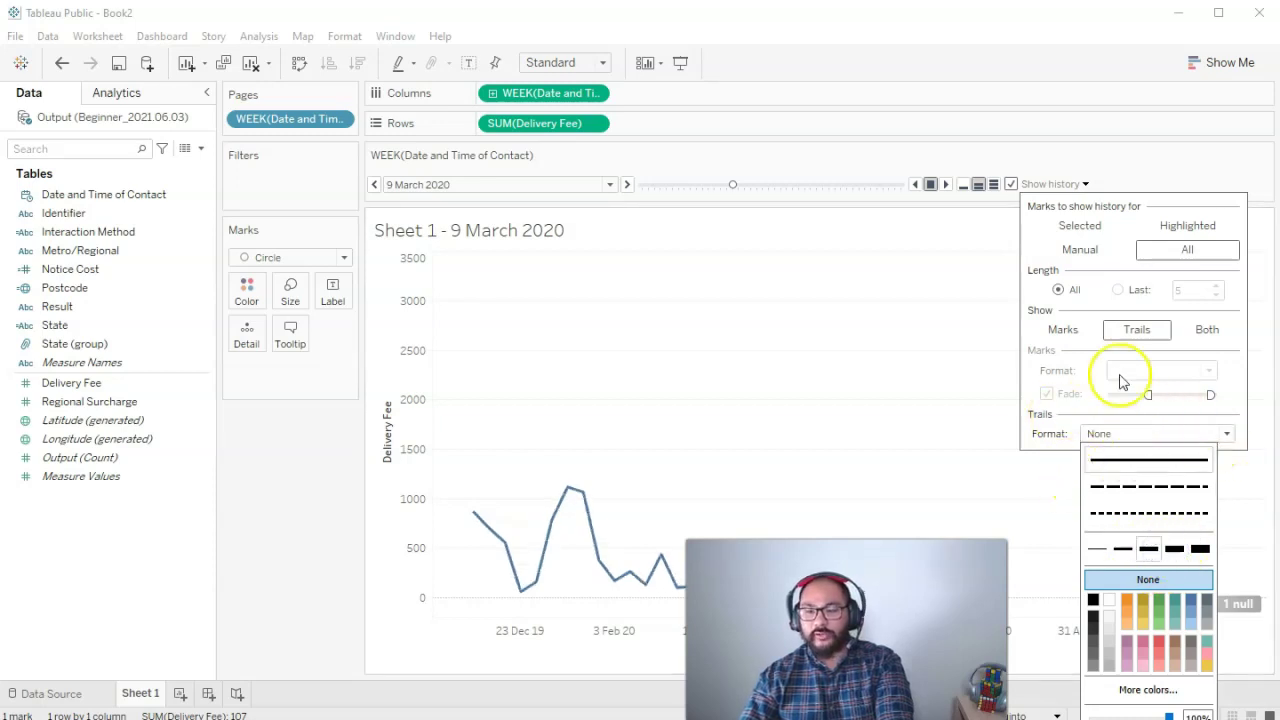
{"action": "left_click", "coordinate": [1232, 375]}
- Jump the Pages to the week of 2 December 2019 and play forward to redraw the trail
{"action": "left_click", "coordinate": [802, 352]}
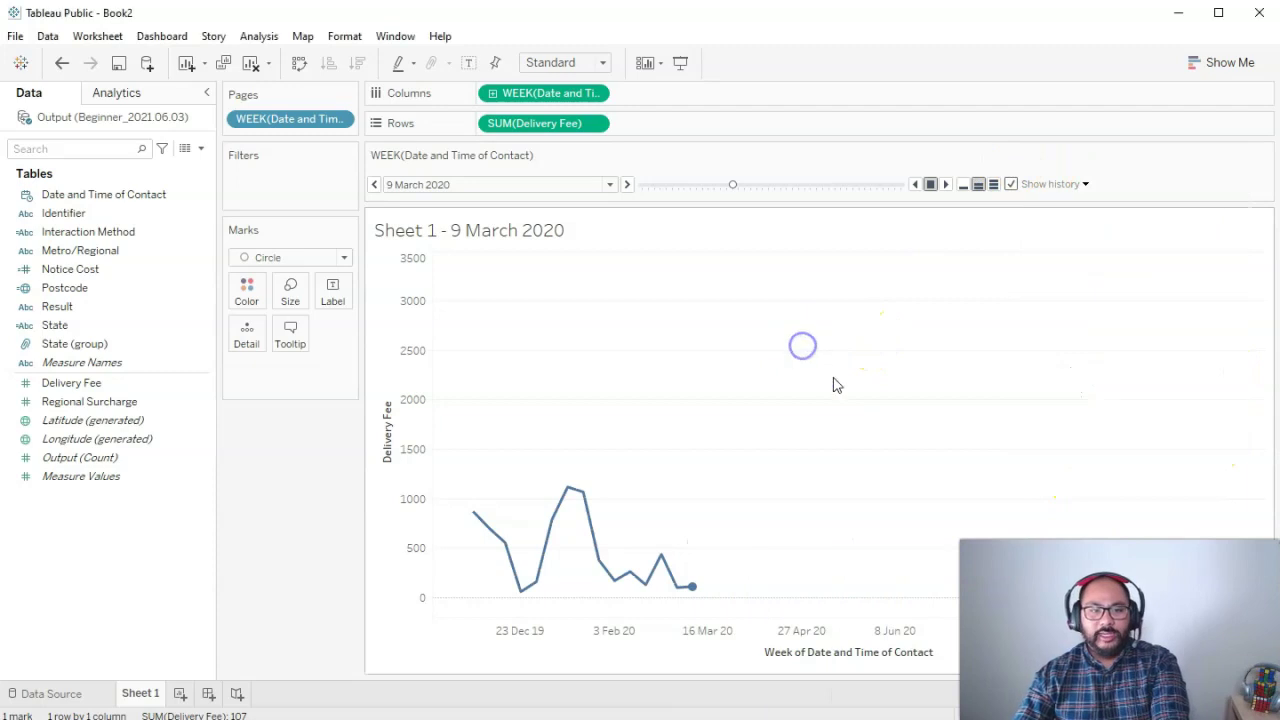
{"action": "left_click_drag", "start_coordinate": [733, 187], "coordinate": [695, 185]}
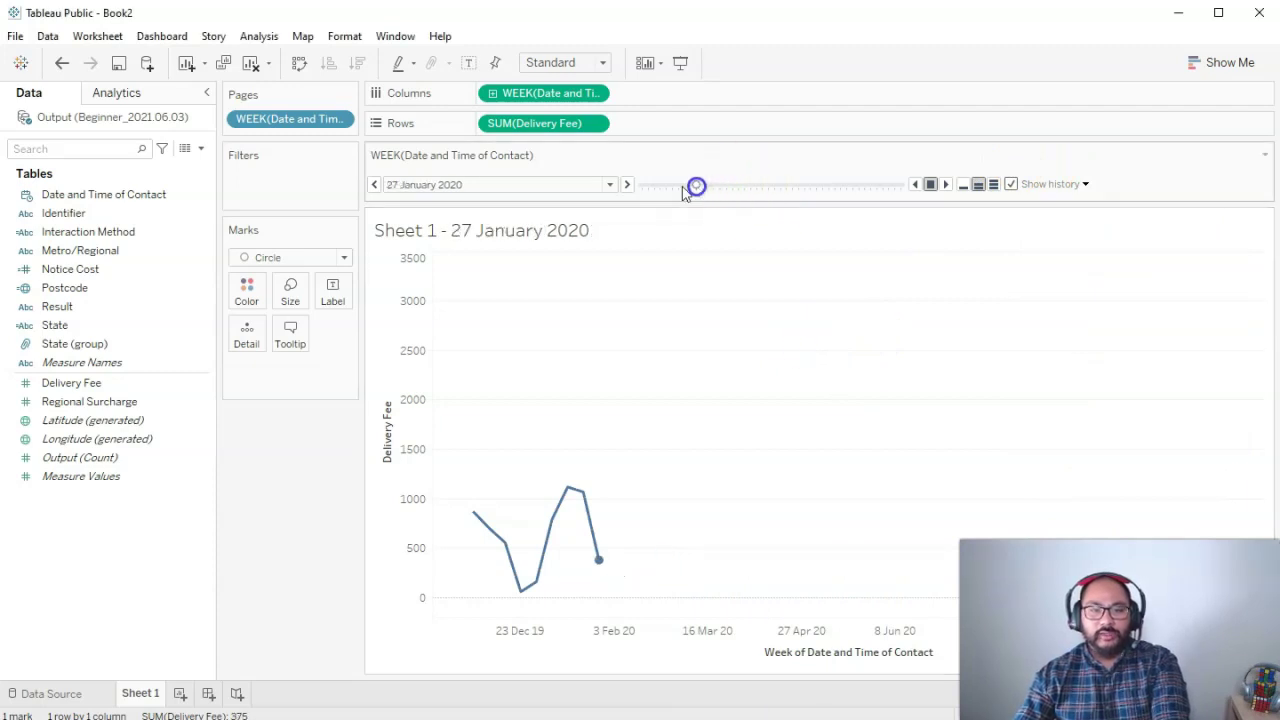
{"action": "left_click", "coordinate": [609, 186]}
{"action": "left_click_drag", "start_coordinate": [603, 294], "coordinate": [517, 206]}
{"action": "left_click", "coordinate": [505, 215]}
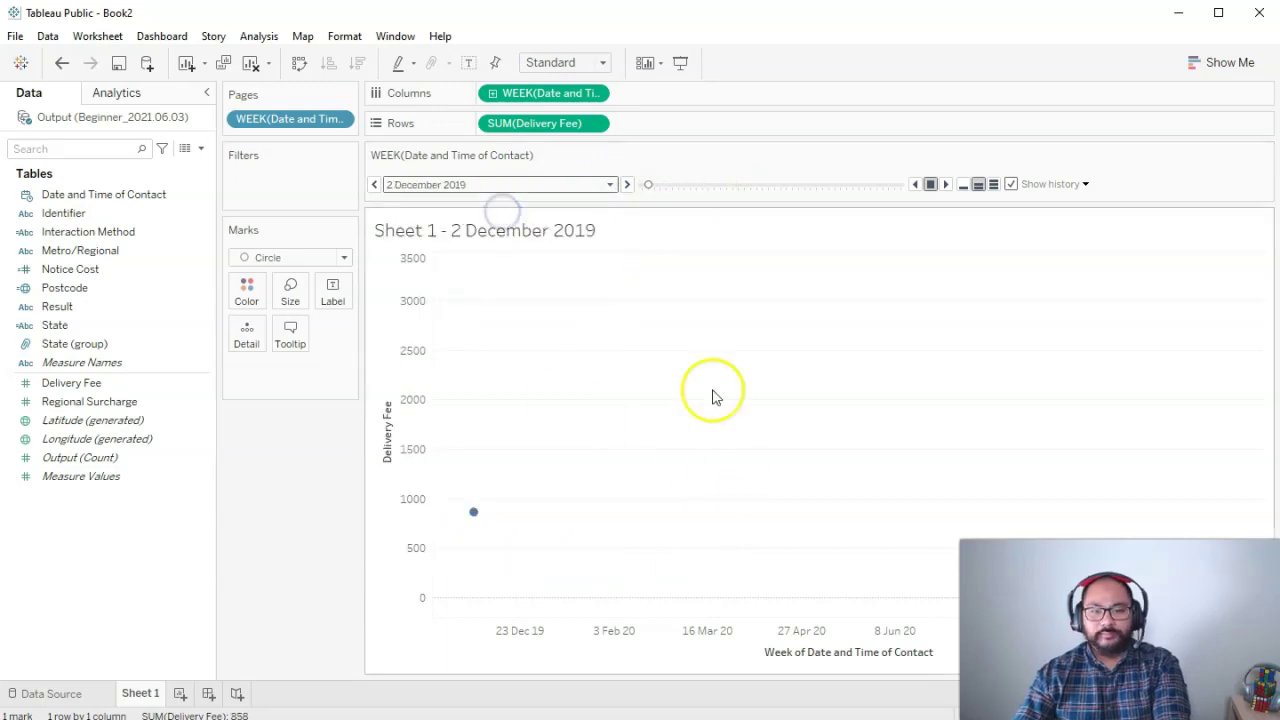
{"action": "left_click", "coordinate": [945, 186]}
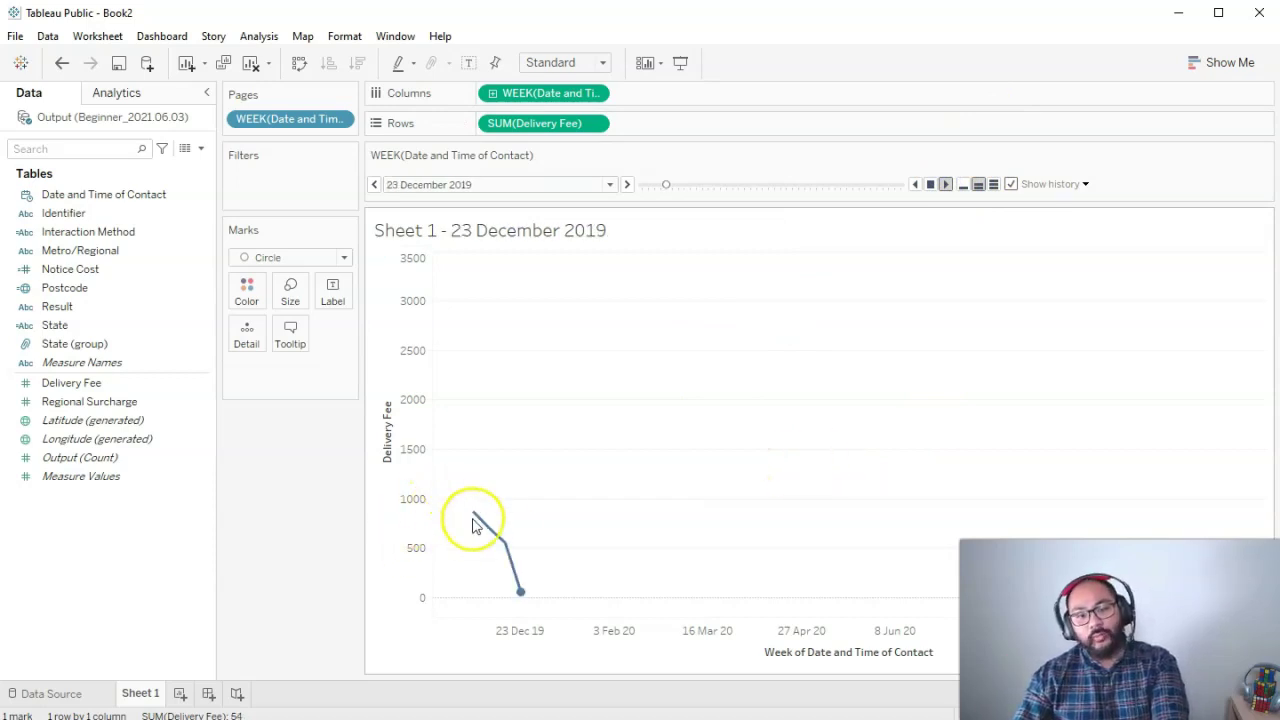
{"action": "mouse_move", "coordinate": [548, 582]}
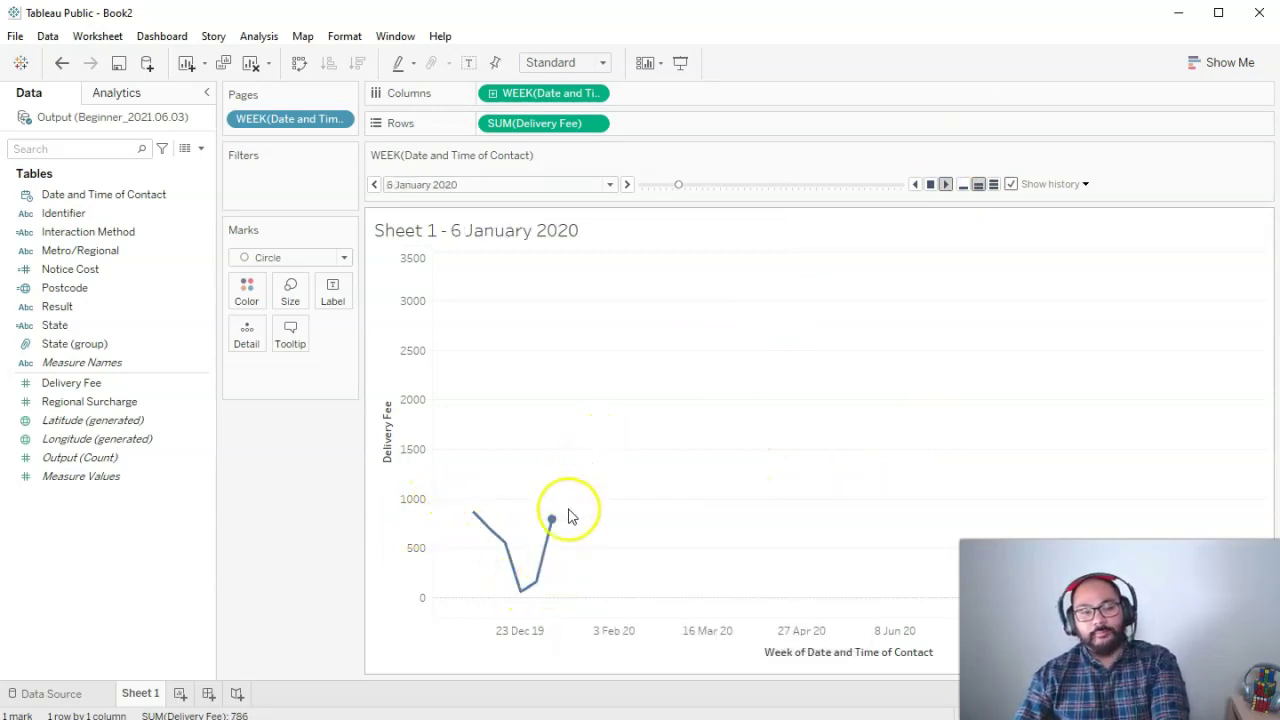